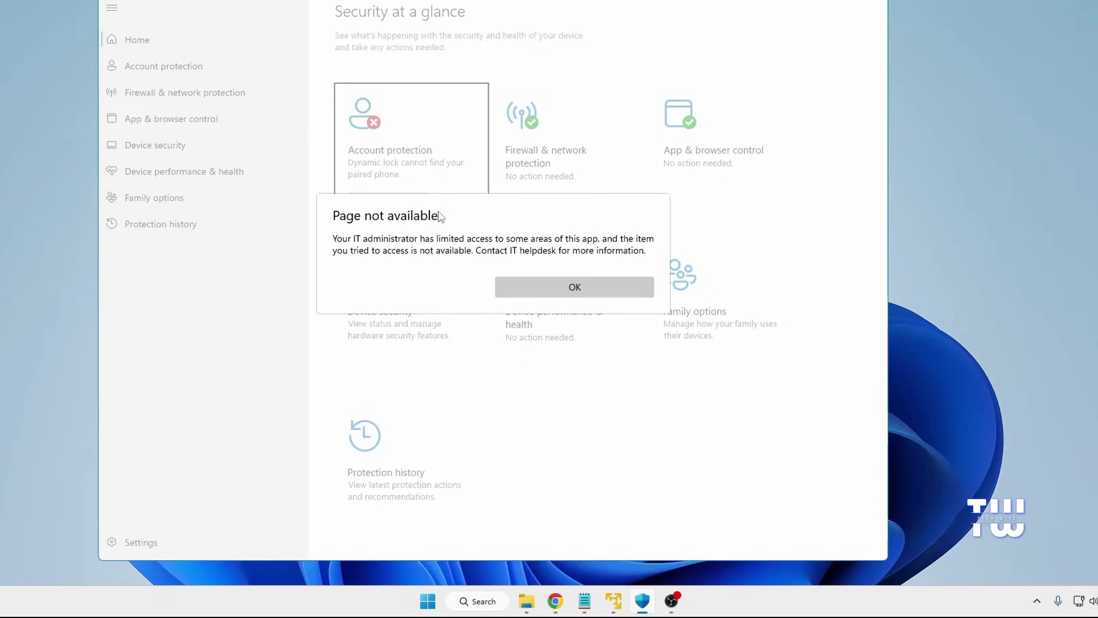
# - Dismiss the 'Page not available' warning in Windows Security
pyautogui.click(567, 292)
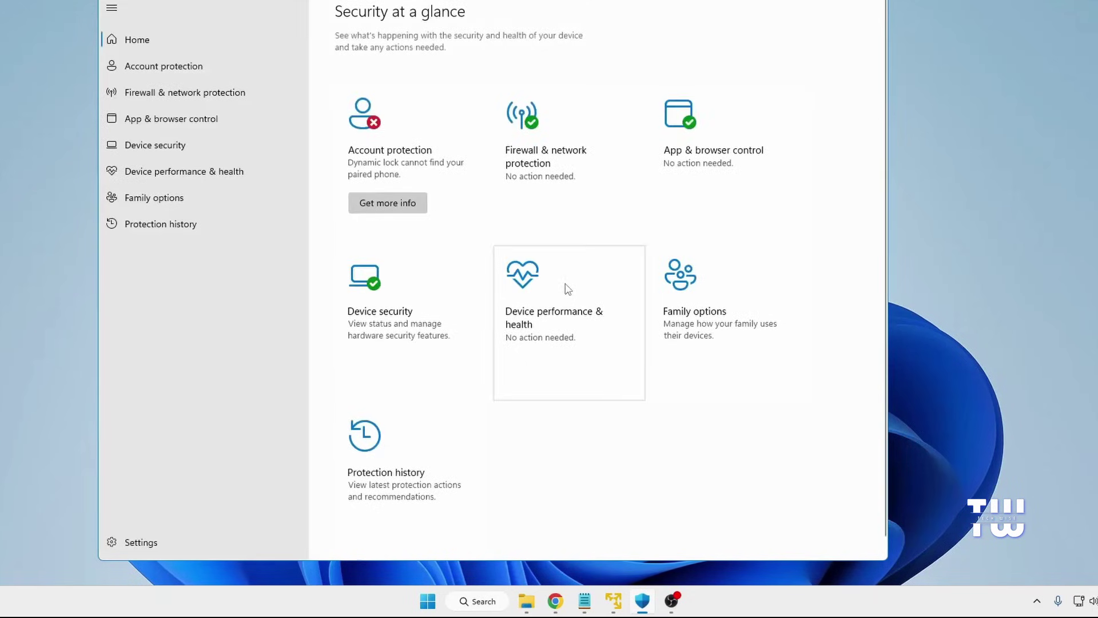
# - Close Windows Security, search 'registry', and run Registry Editor as administrator
pyautogui.hotkey('alt', 'F4')
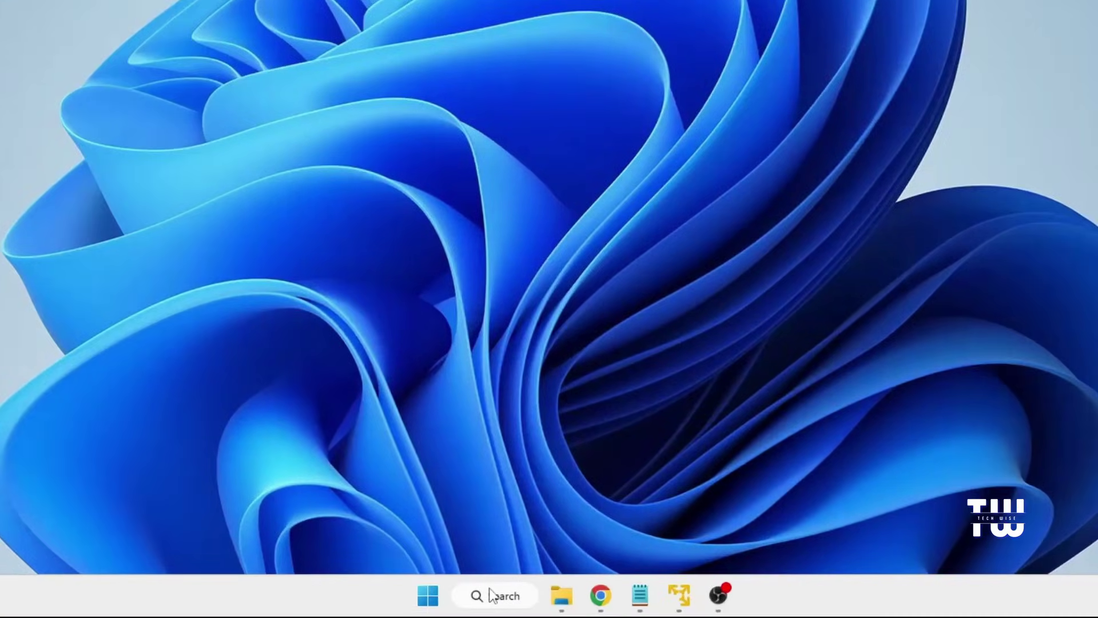
pyautogui.click(492, 595)
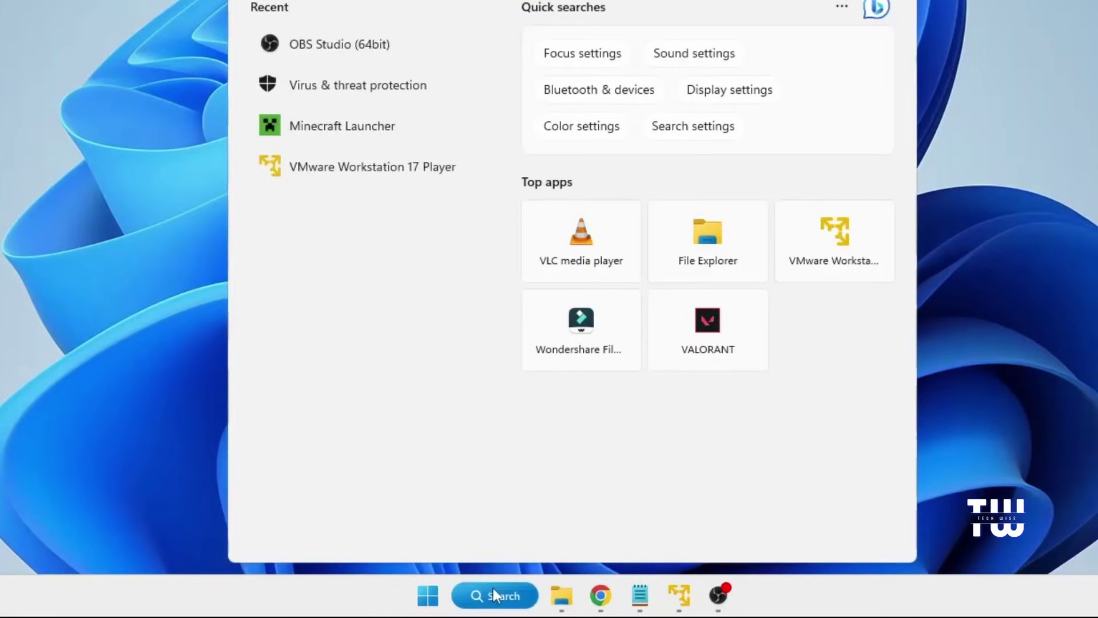
pyautogui.write('registry')
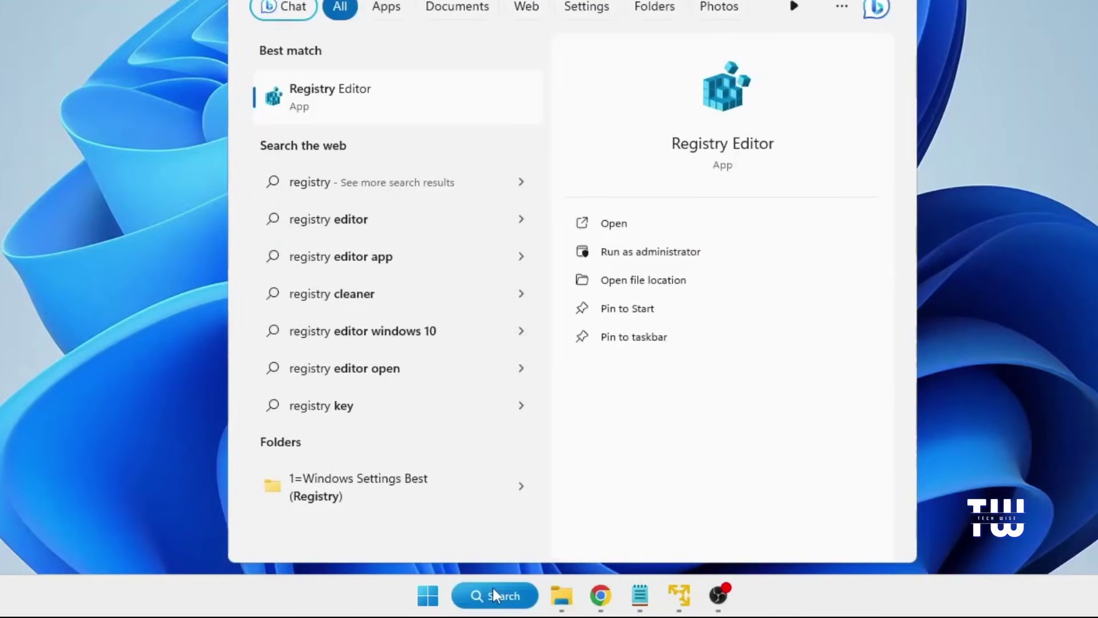
pyautogui.rightClick(381, 90)
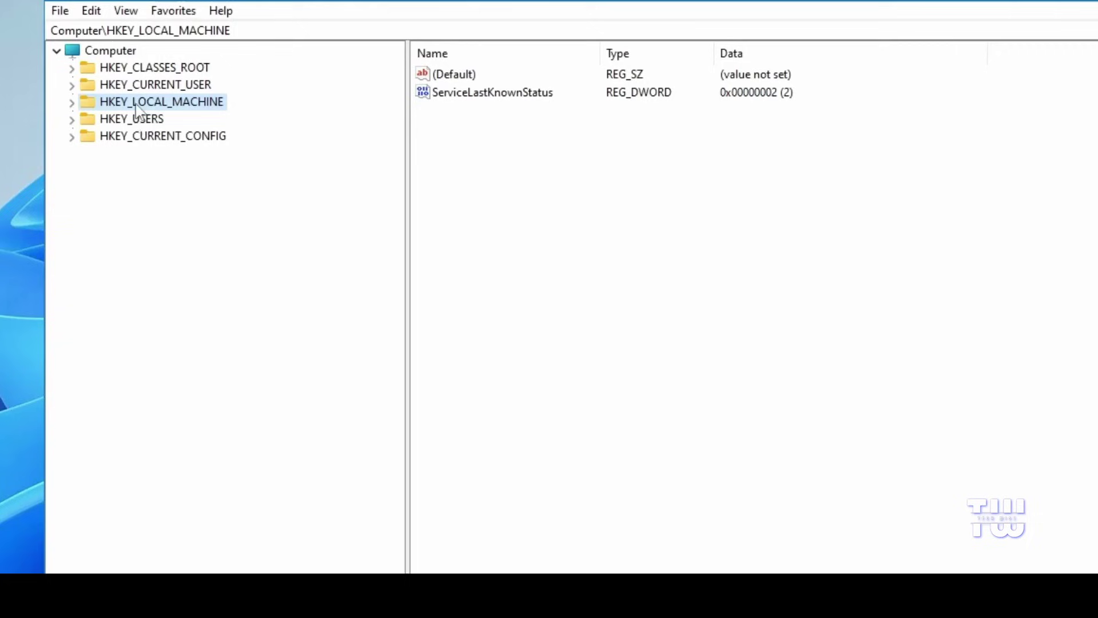
# - Expand HKEY_LOCAL_MACHINE > SOFTWARE > Policies > Microsoft in the registry tree
pyautogui.doubleClick(143, 104)
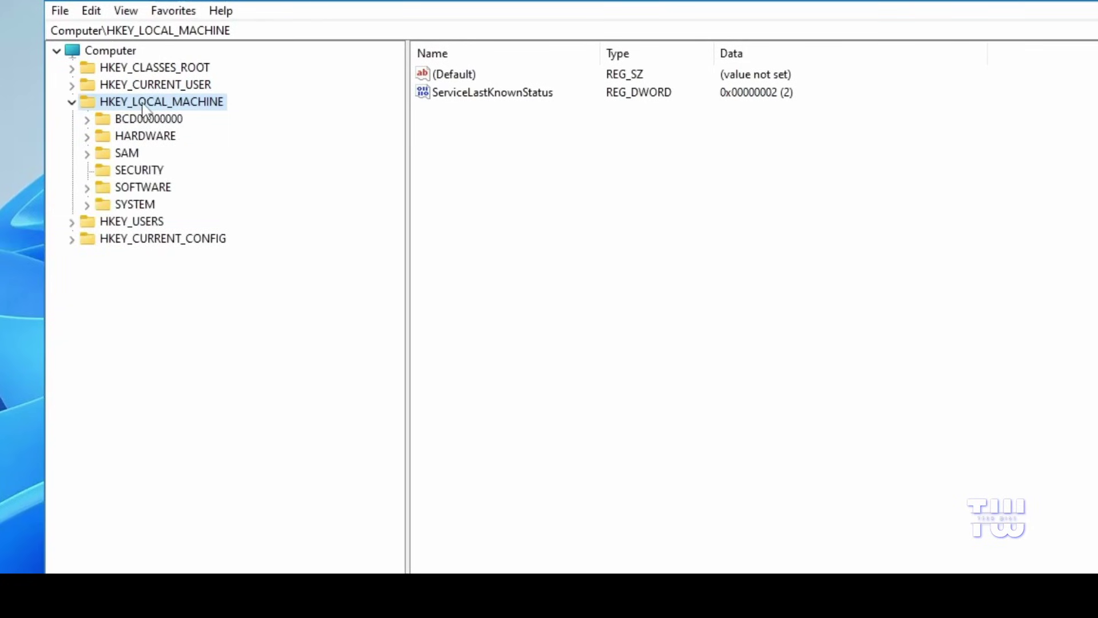
pyautogui.click(141, 191)
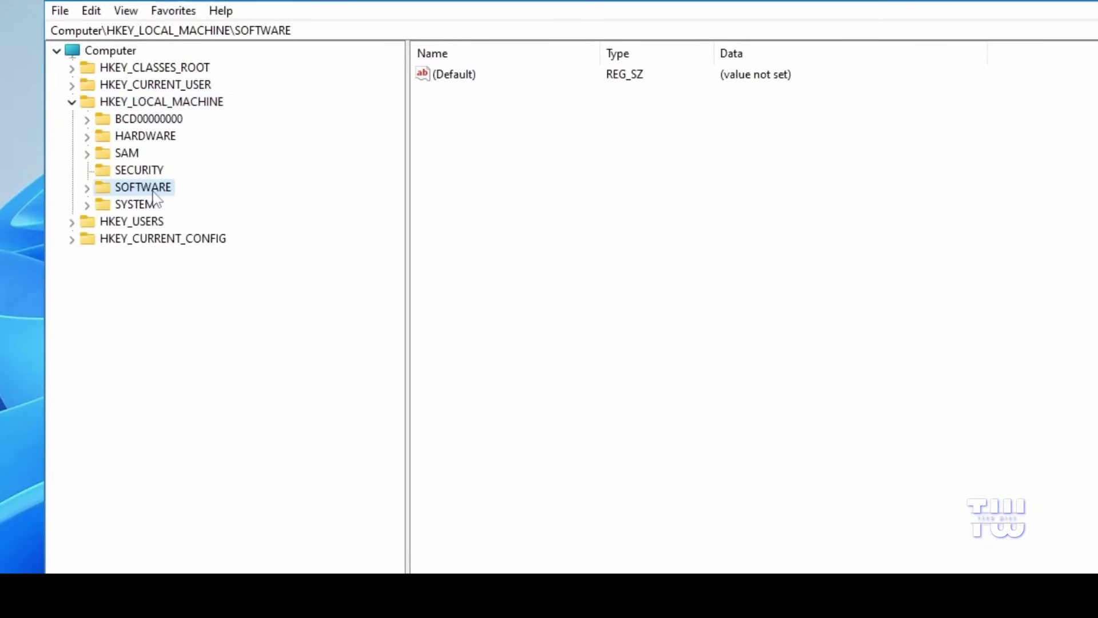
pyautogui.doubleClick(153, 192)
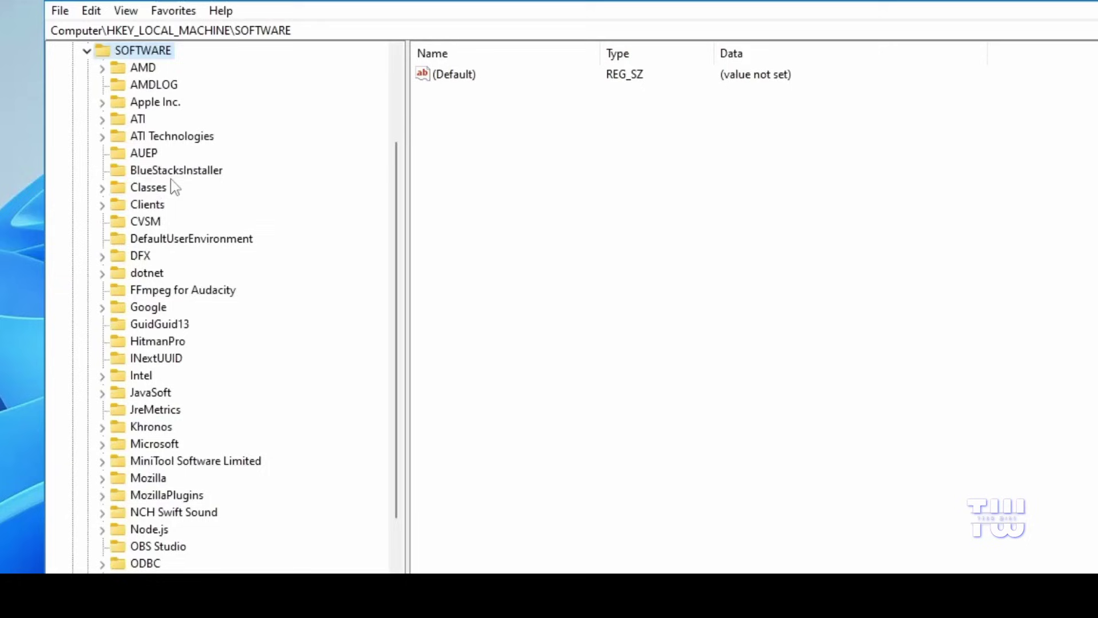
pyautogui.scroll(-3, 172, 212)
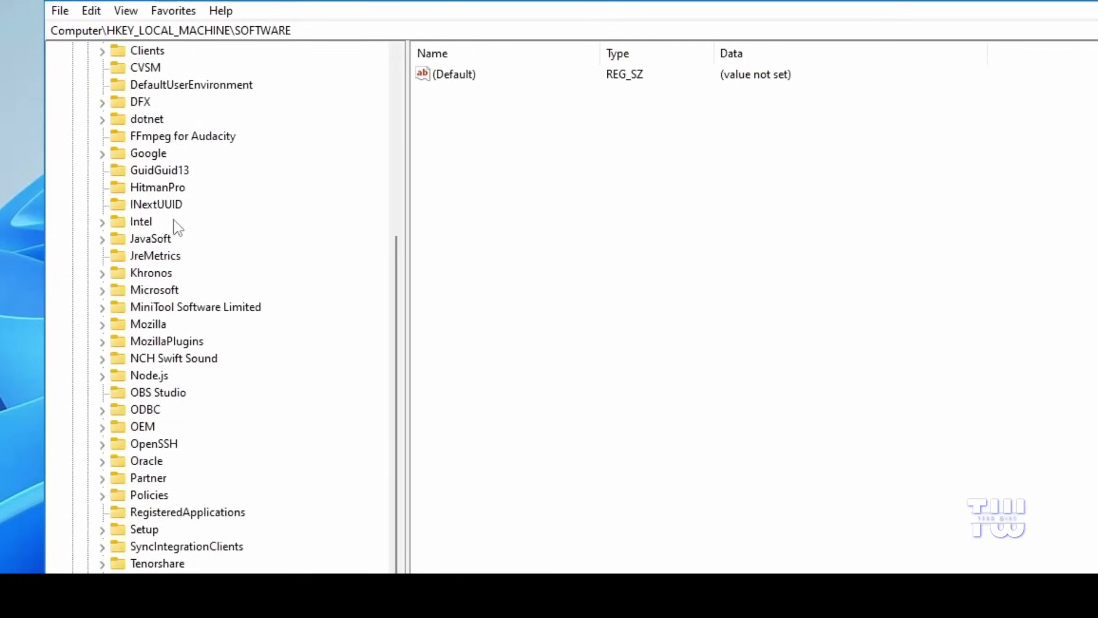
pyautogui.scroll(-1, 178, 228)
pyautogui.click(169, 444)
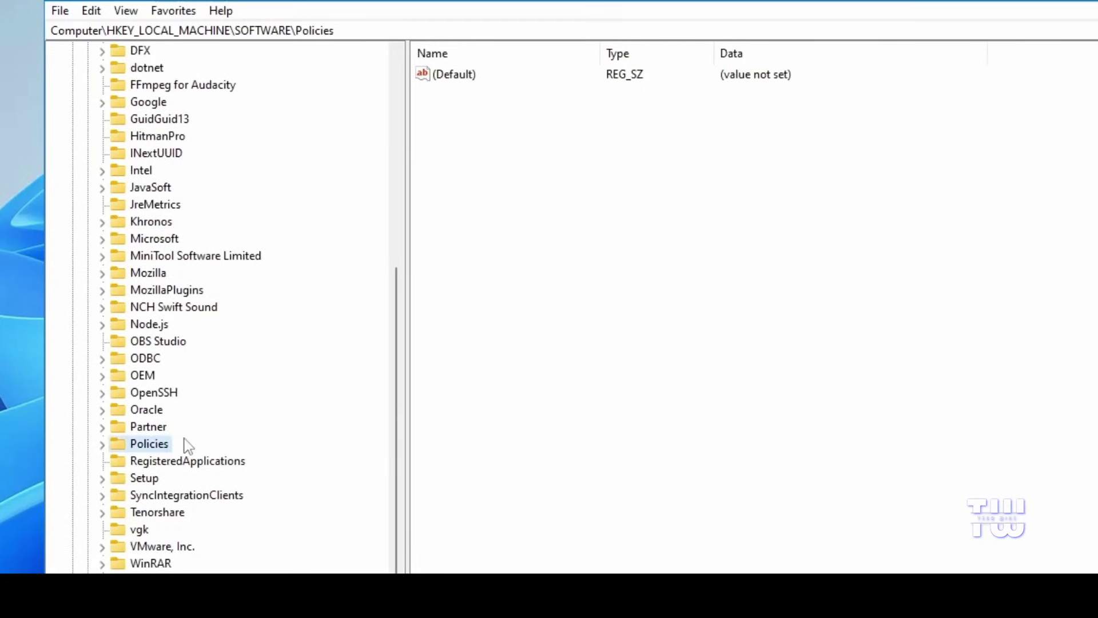
pyautogui.doubleClick(161, 446)
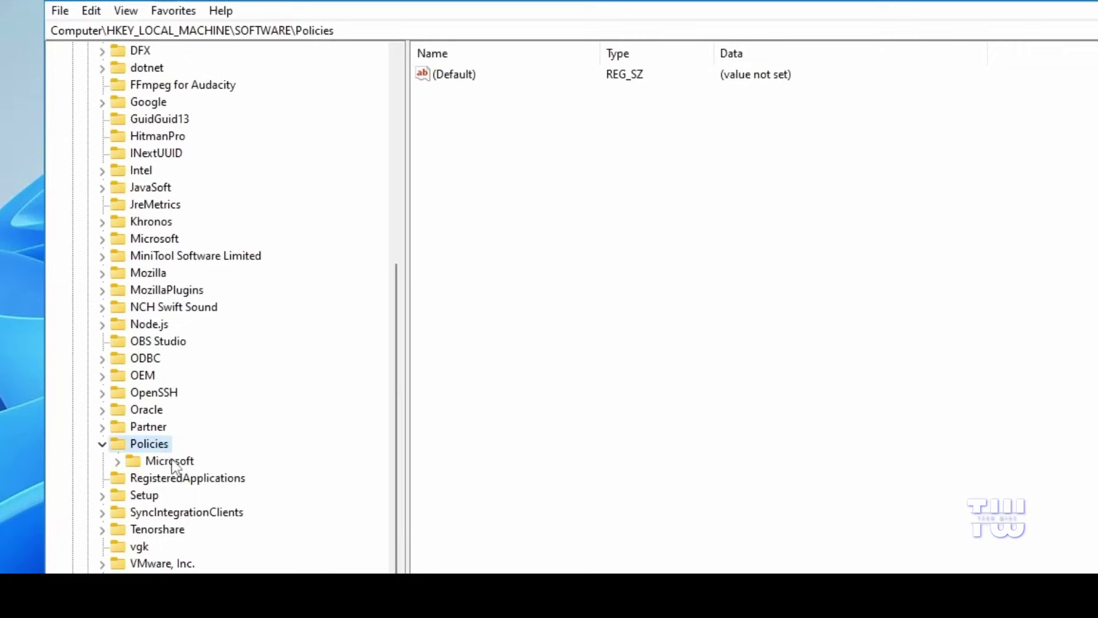
pyautogui.click(172, 462)
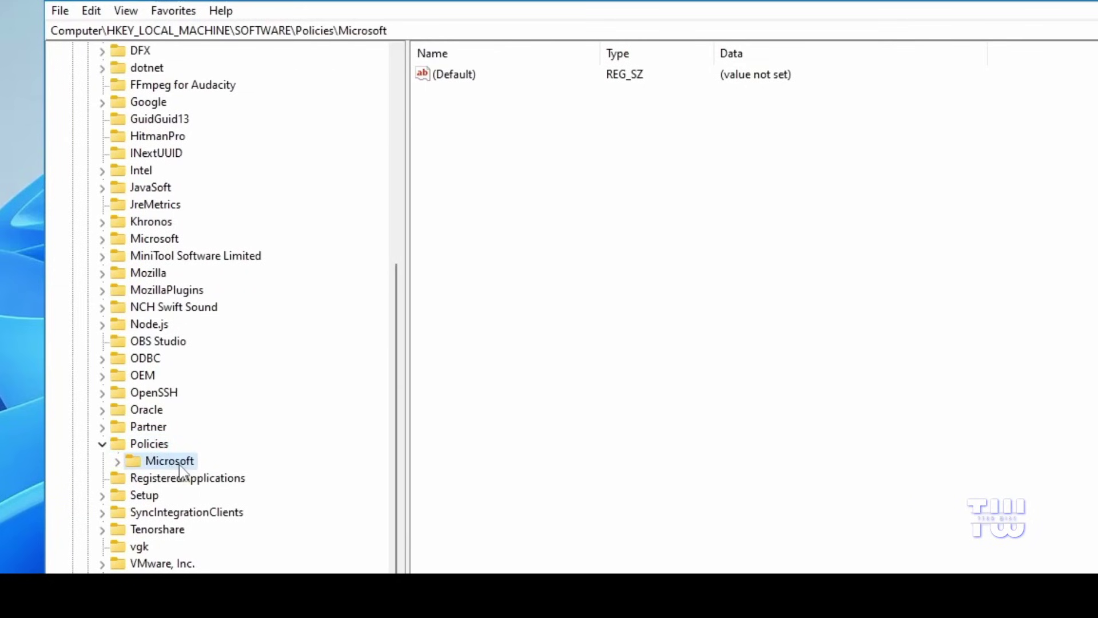
pyautogui.doubleClick(179, 464)
# - Delete the Windows Defender key under Policies\Microsoft and confirm the deletion
pyautogui.scroll(-4, 189, 400)
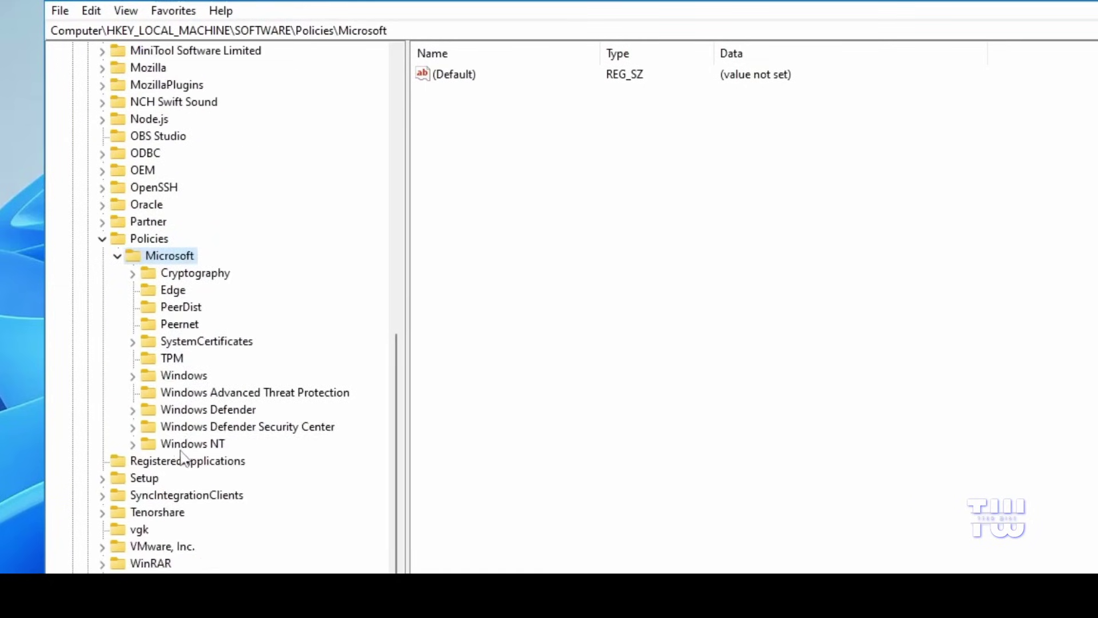
pyautogui.click(201, 411)
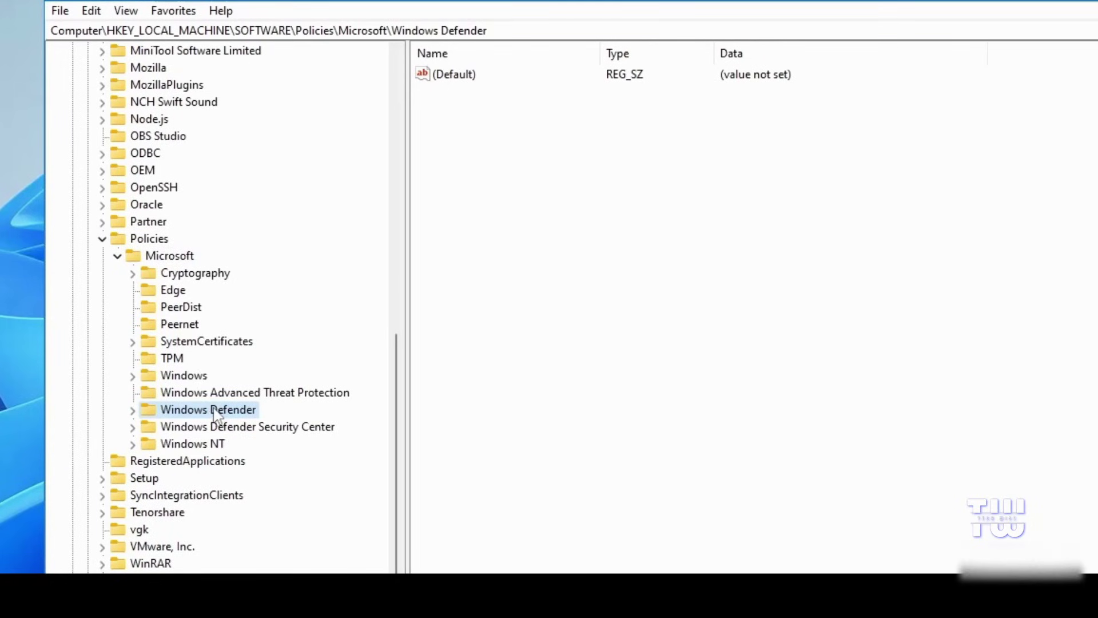
pyautogui.rightClick(219, 414)
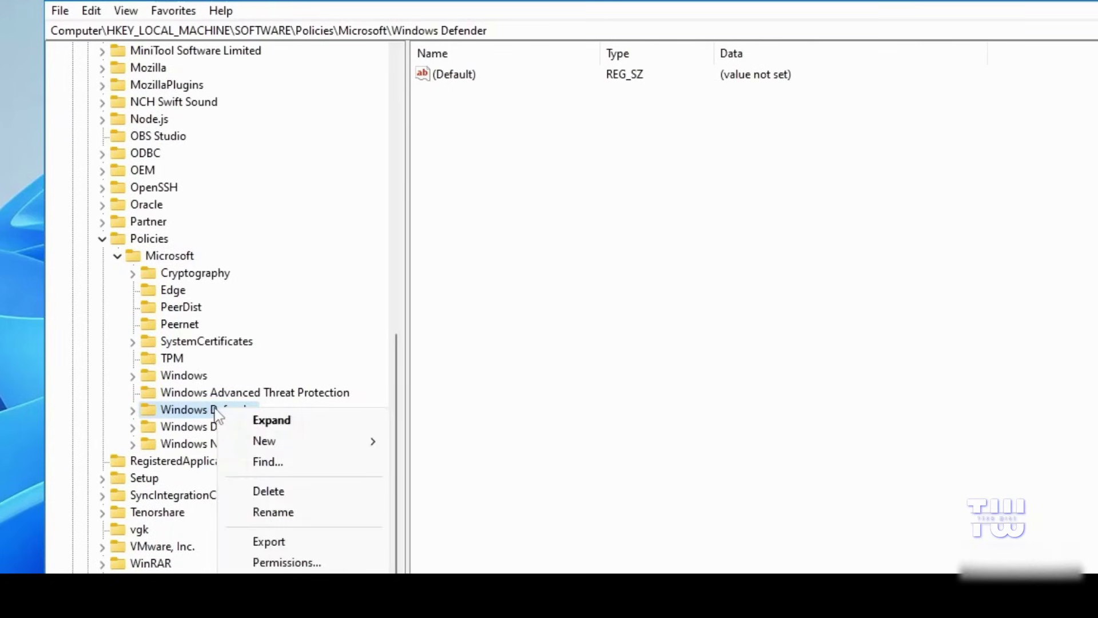
pyautogui.click(268, 492)
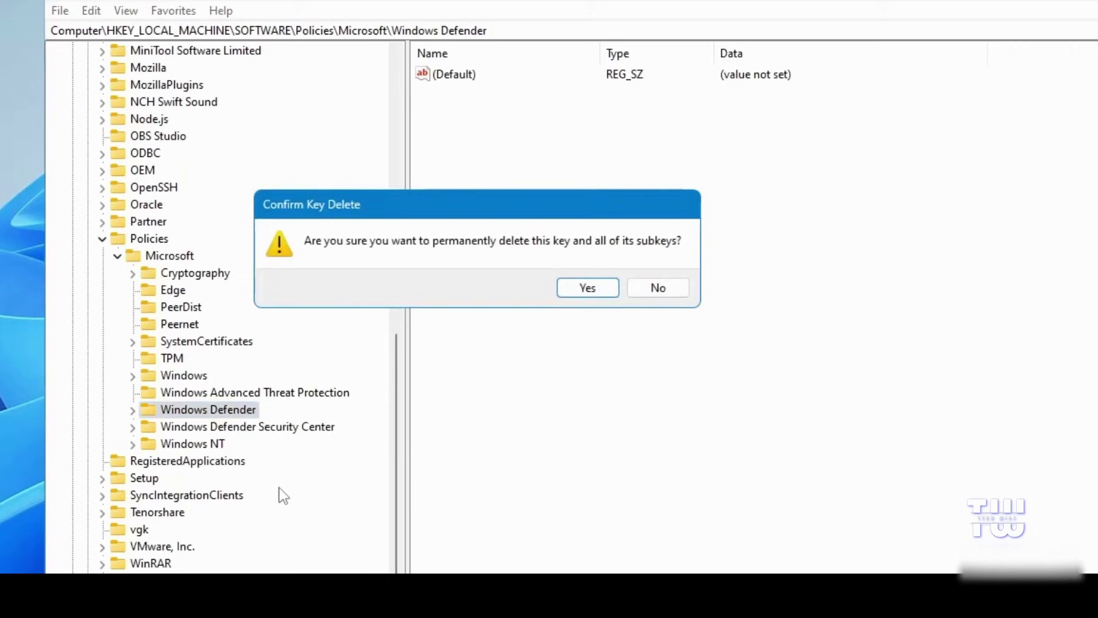
pyautogui.click(588, 289)
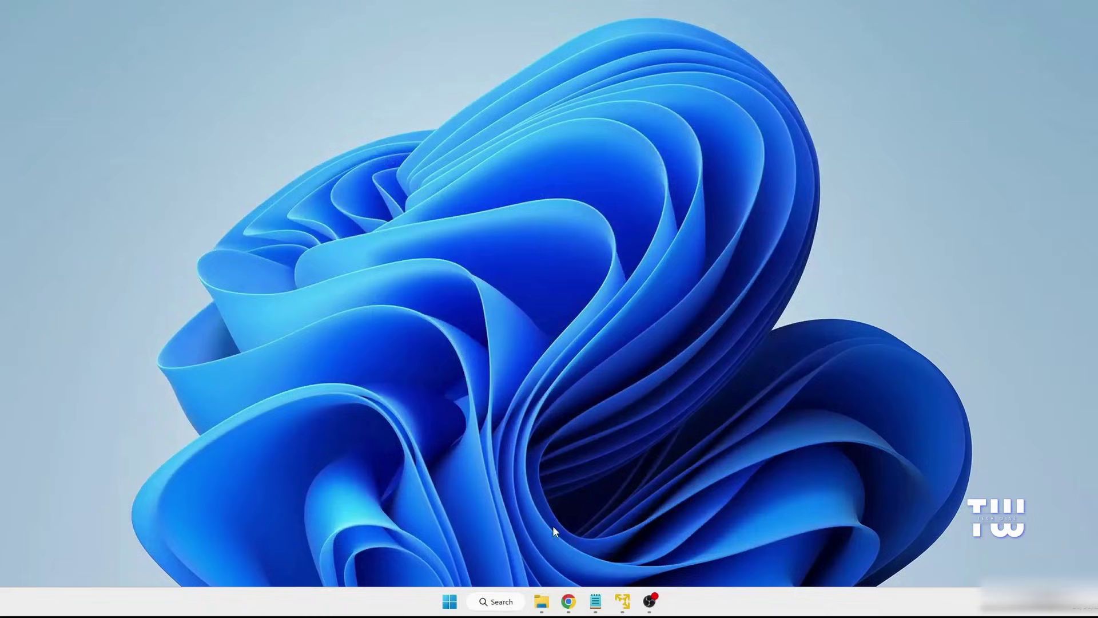
# - Search 'windows sec' and open Windows Security's App settings page
pyautogui.click(497, 602)
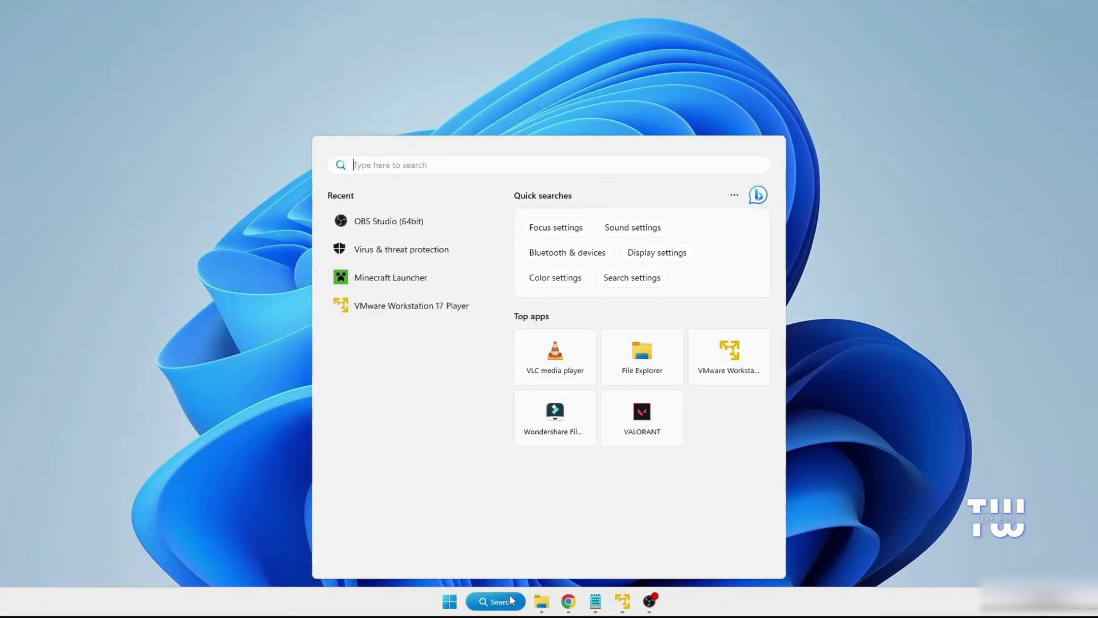
pyautogui.write('windows sec')
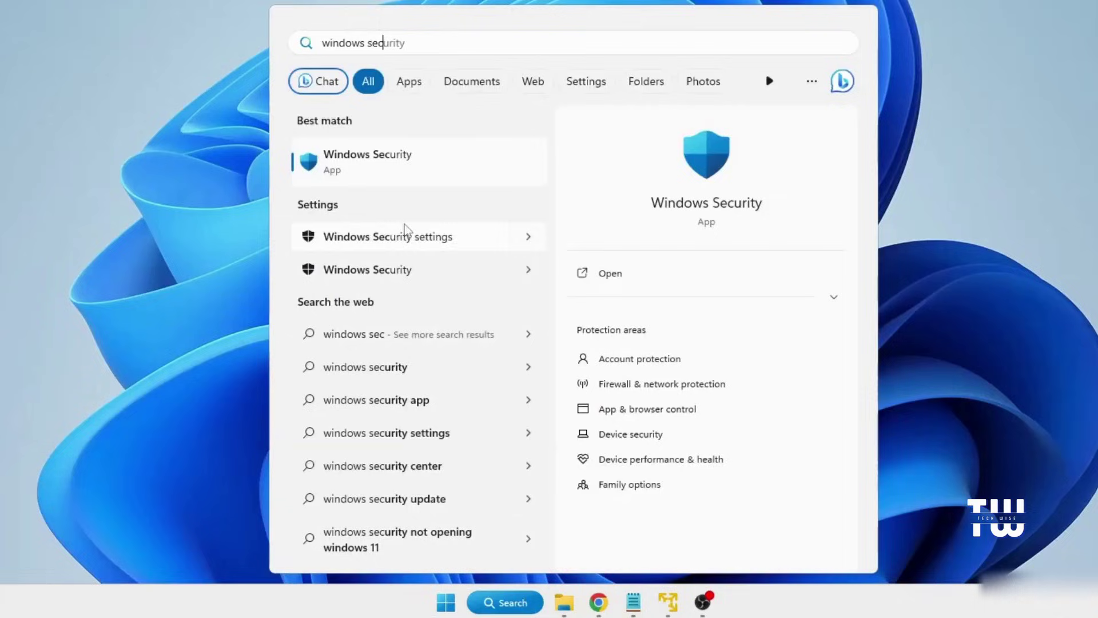
pyautogui.rightClick(384, 160)
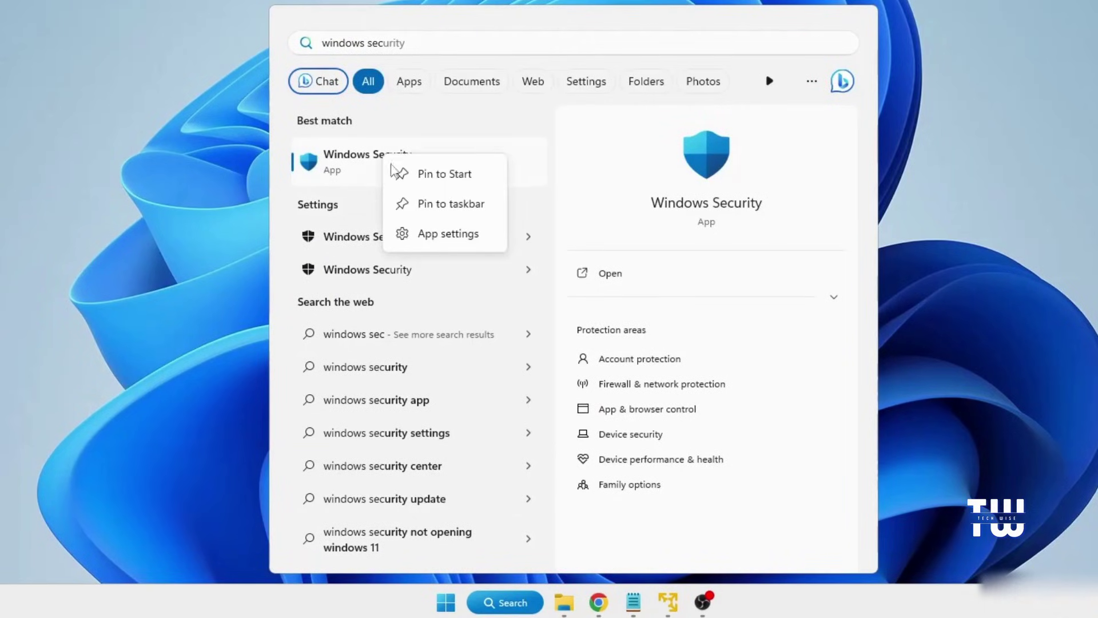
pyautogui.click(445, 236)
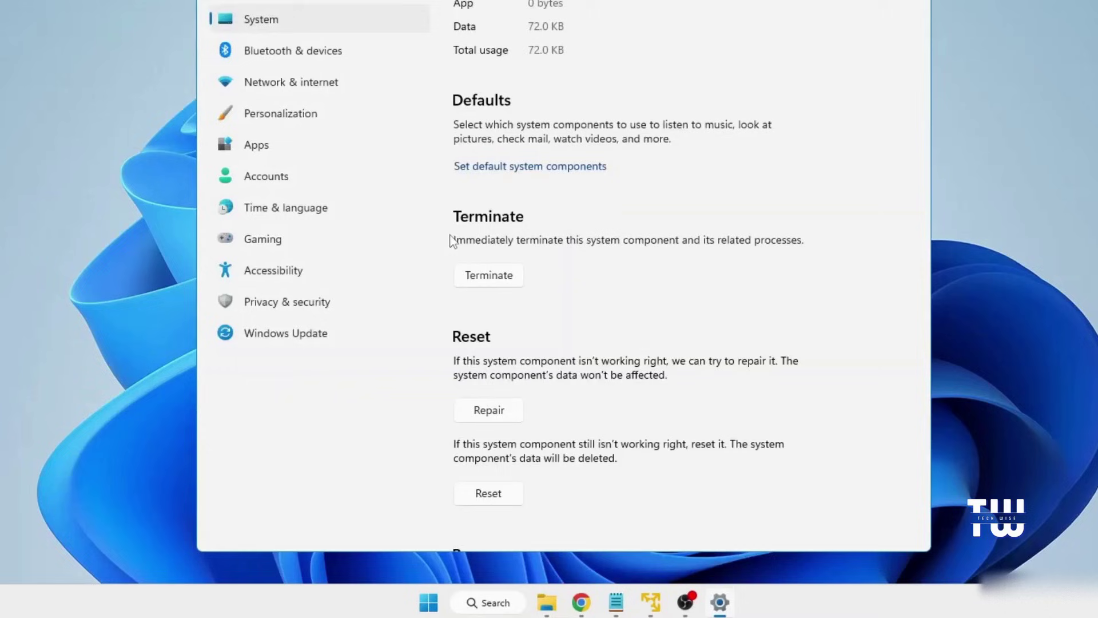
# - Repair the Windows Security app, then reset it and confirm the reset
pyautogui.scroll(-3, 537, 103)
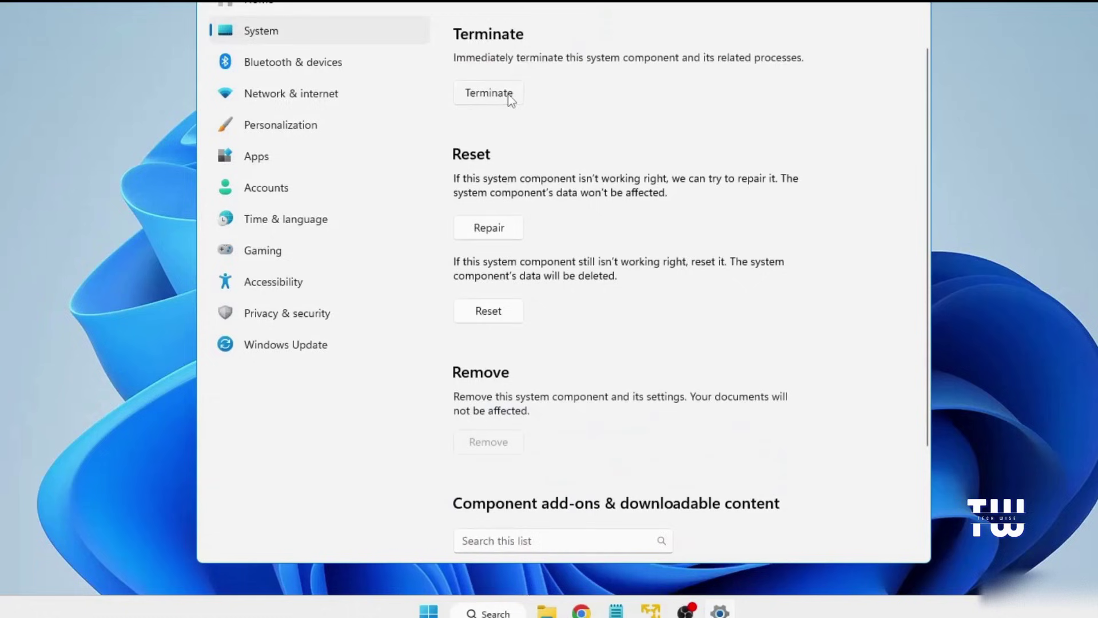
pyautogui.scroll(-2, 496, 143)
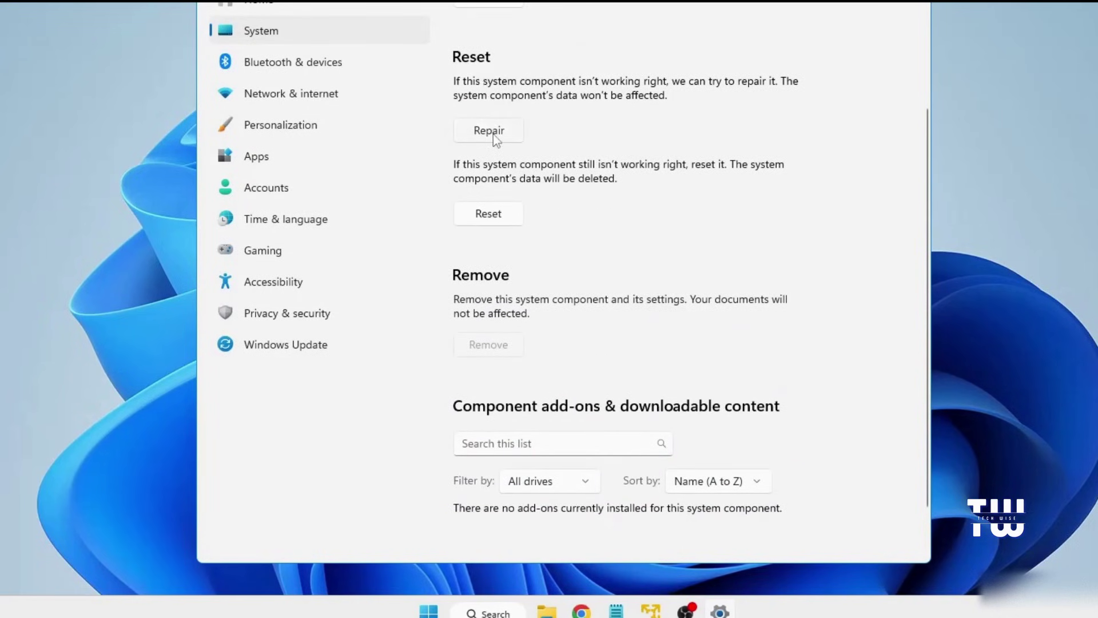
pyautogui.click(493, 133)
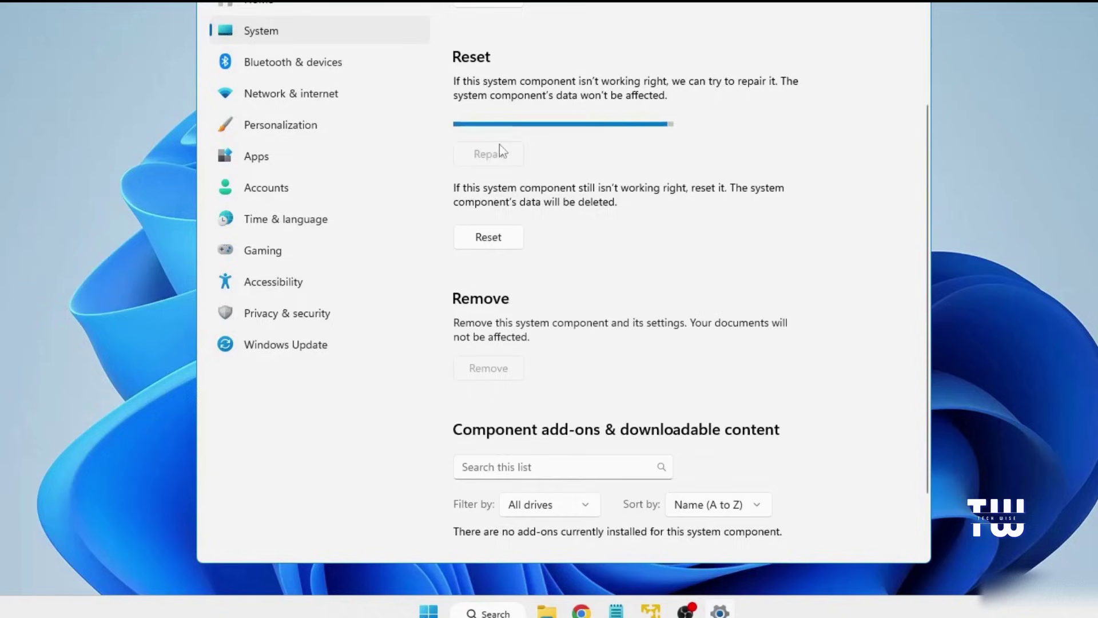
pyautogui.click(506, 214)
pyautogui.click(543, 178)
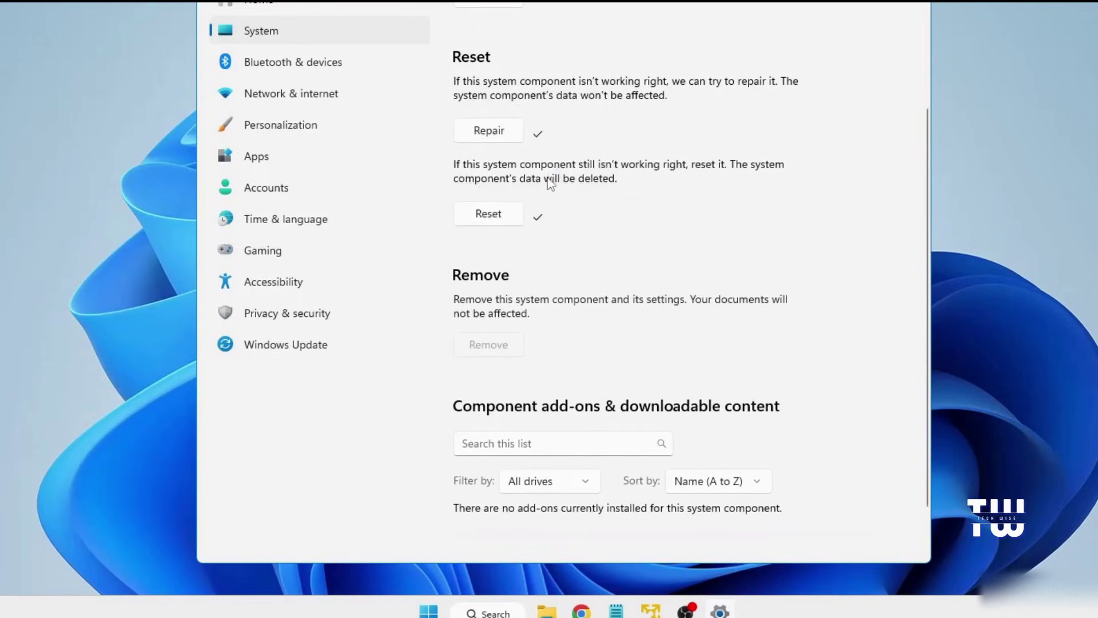
pyautogui.scroll(5, 547, 181)
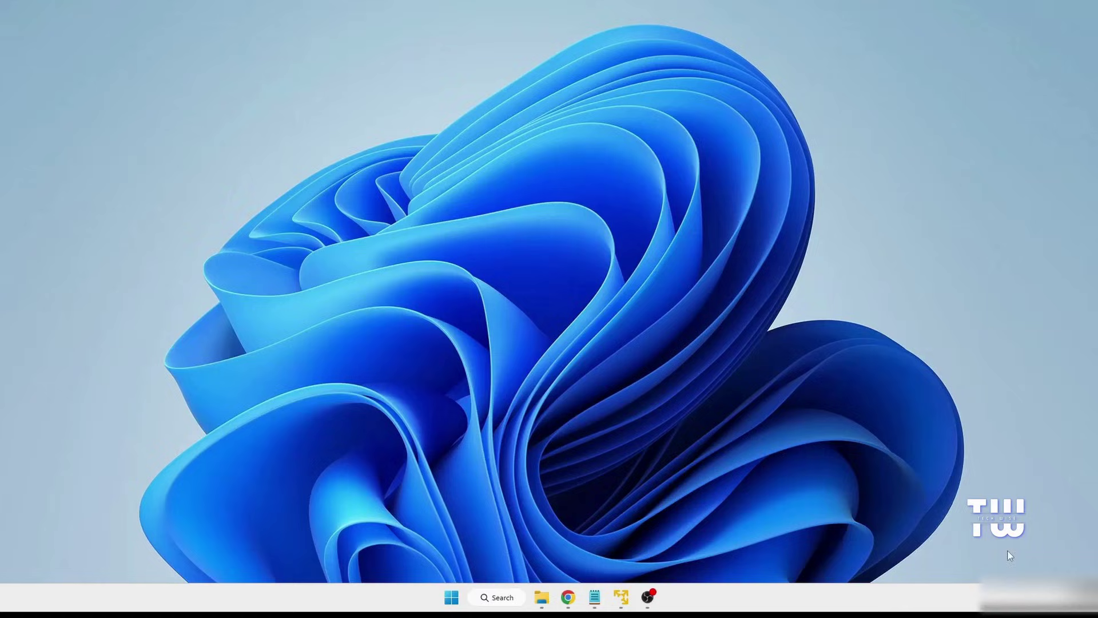
pyautogui.press('super+n')
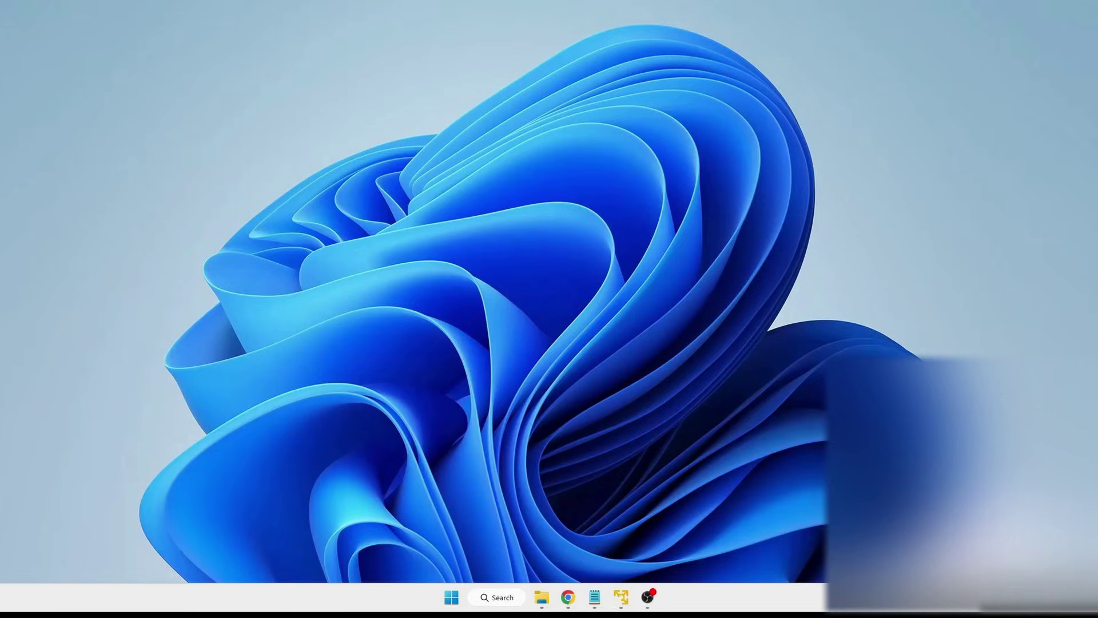
# - Launch Edit group policy from a 'gpedi' search and widen its tree pane
pyautogui.click(510, 598)
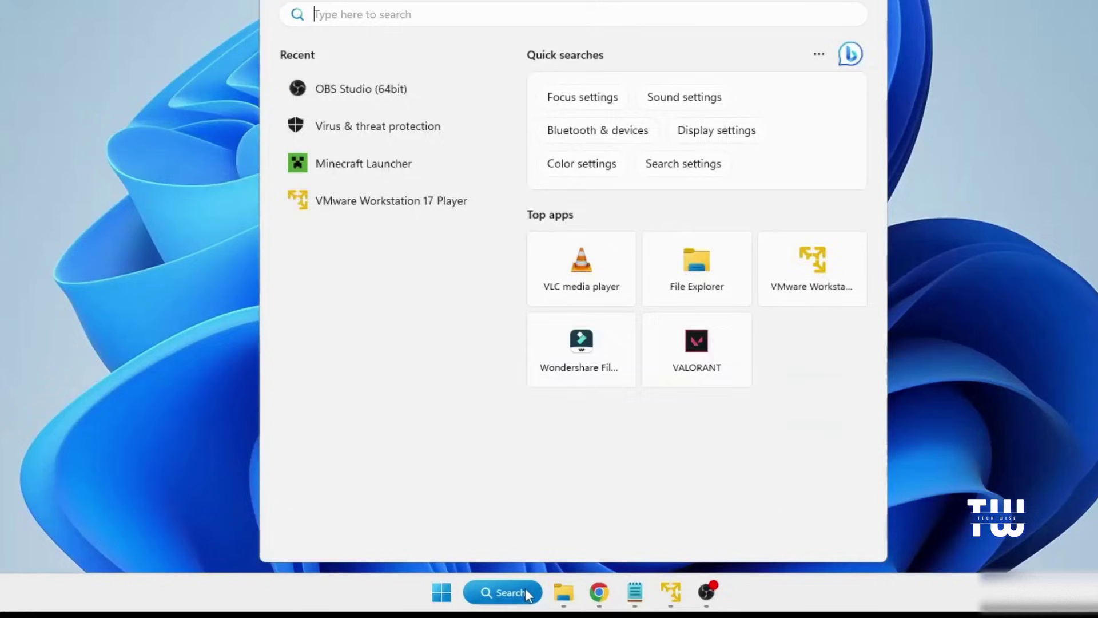
pyautogui.write('gpedi')
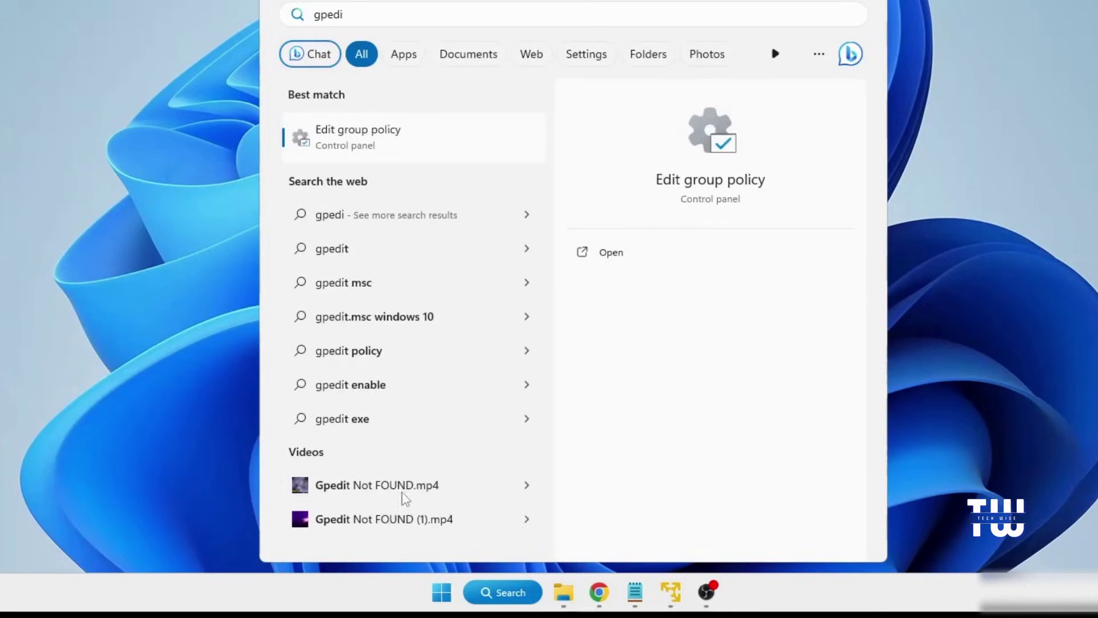
pyautogui.click(379, 140)
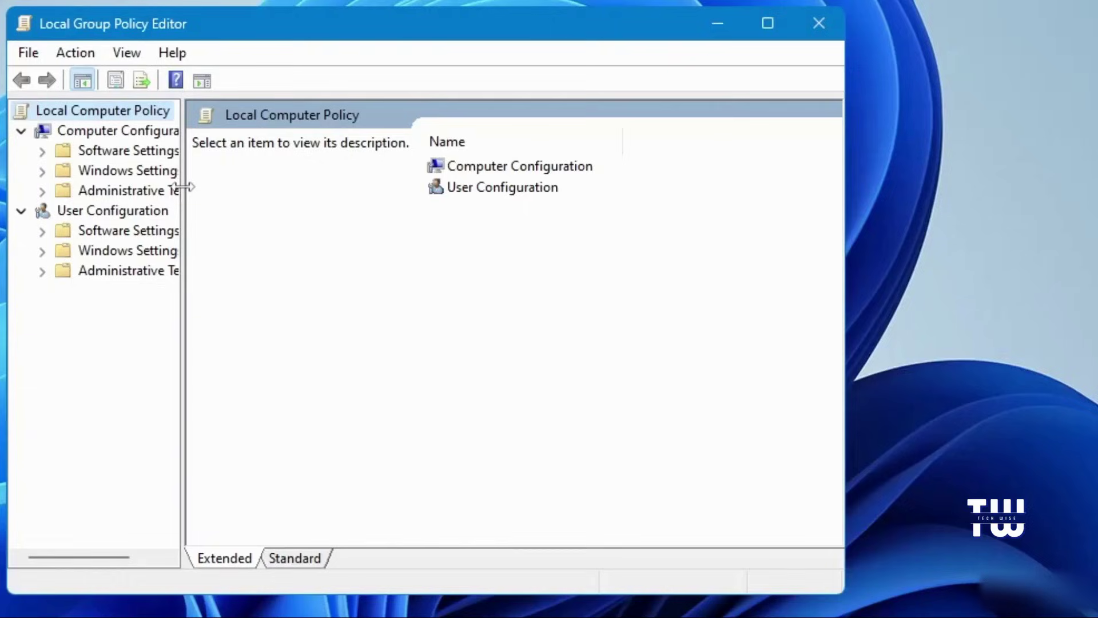
pyautogui.moveTo(379, 93); pyautogui.dragTo(435, 101)
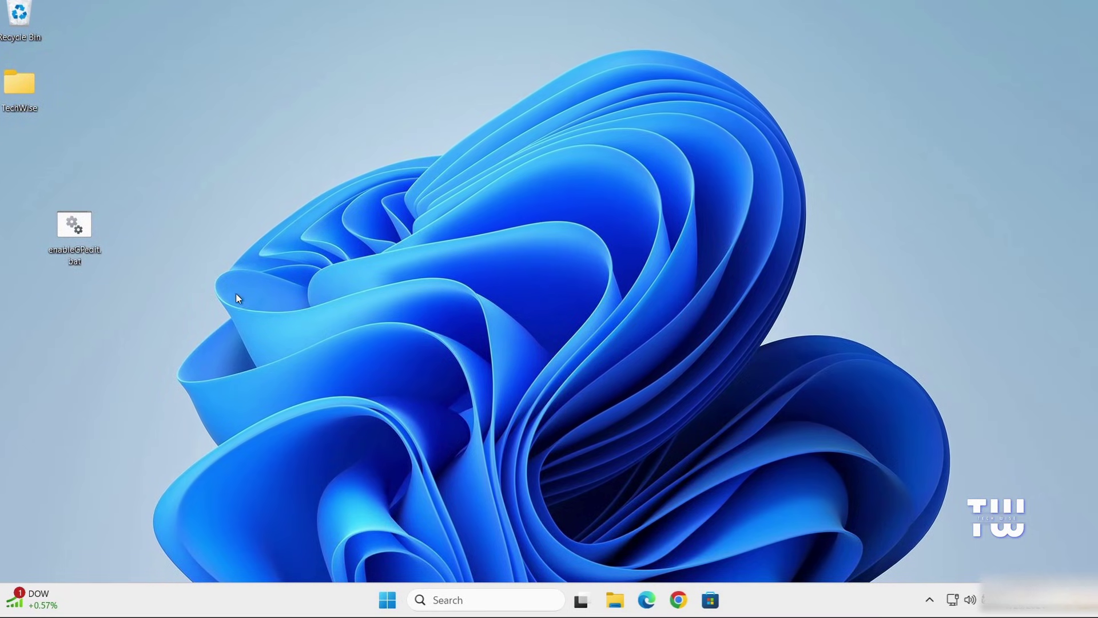
# - Select enableGPedit.bat and enter rename mode, leaving its name unchanged
pyautogui.click(72, 252)
pyautogui.click(72, 252)
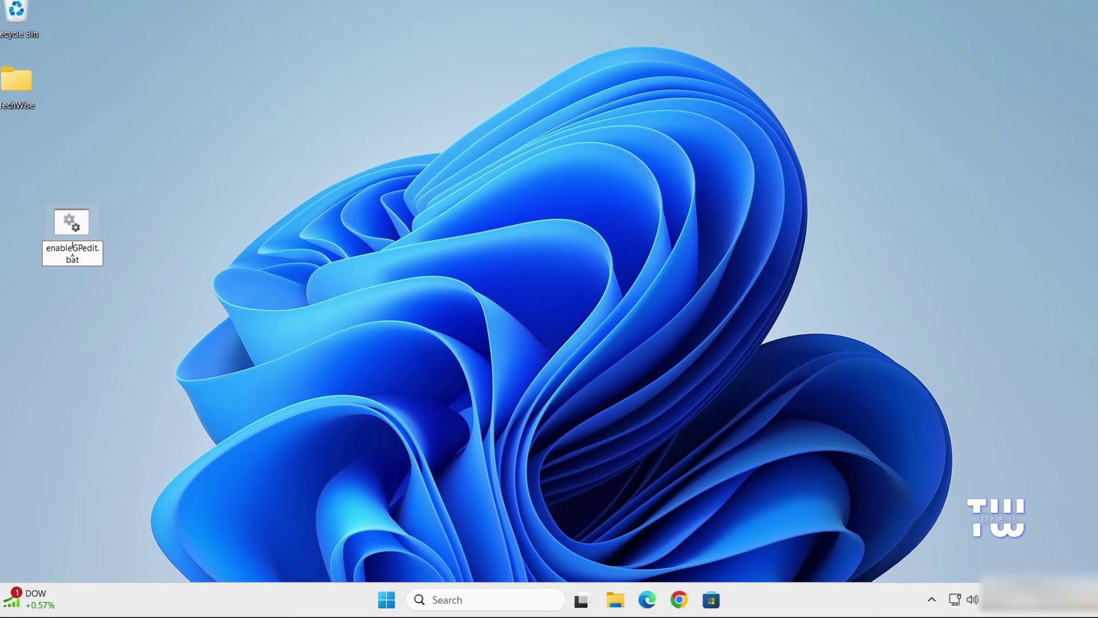
pyautogui.hotkey('ctrl', 'a')
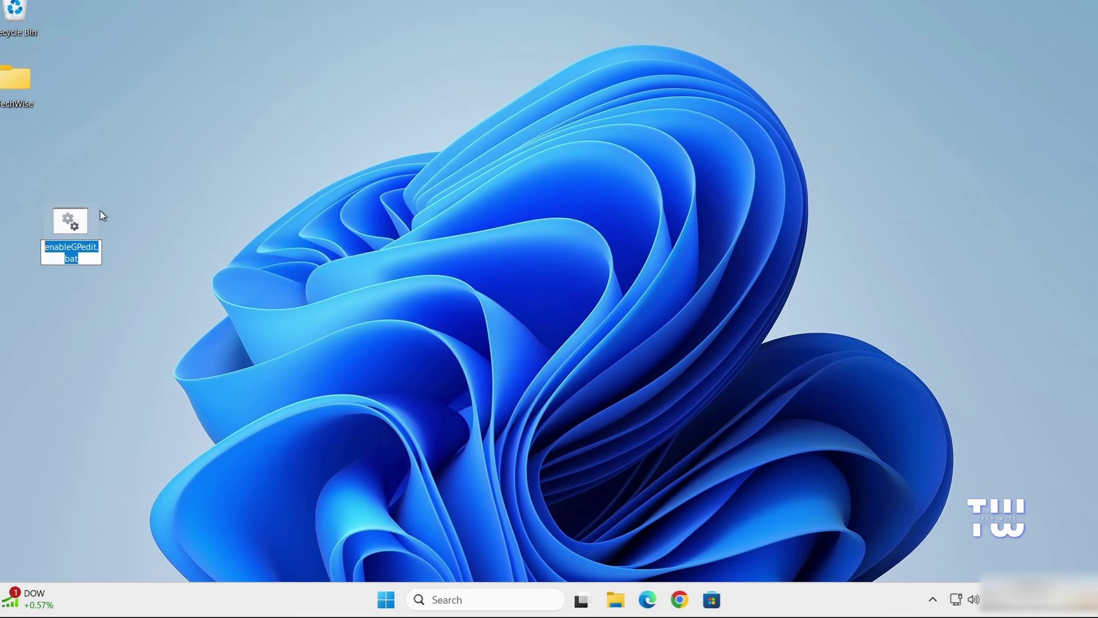
pyautogui.press('Return')
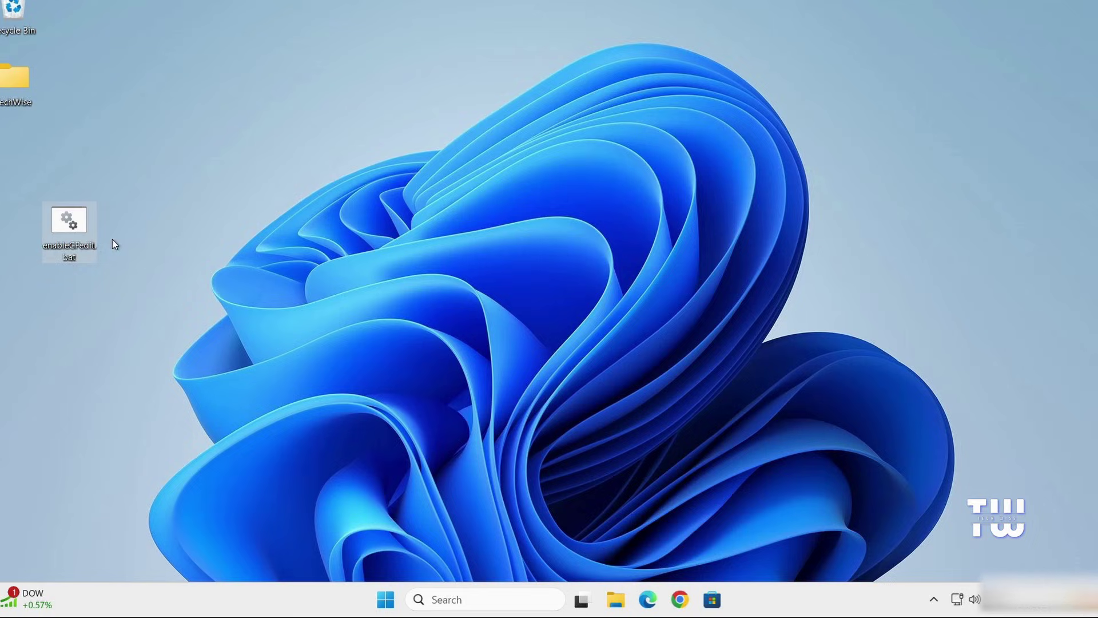
# - Run enableGPedit.bat as administrator, approve UAC, and close the finished command window
pyautogui.rightClick(75, 228)
pyautogui.click(157, 322)
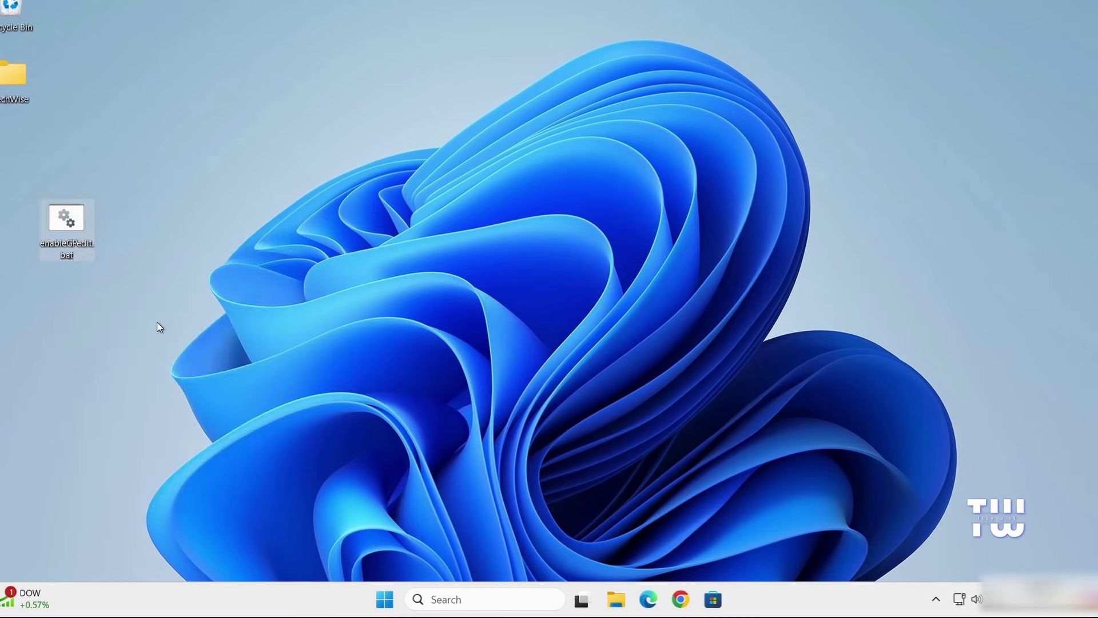
pyautogui.click(473, 404)
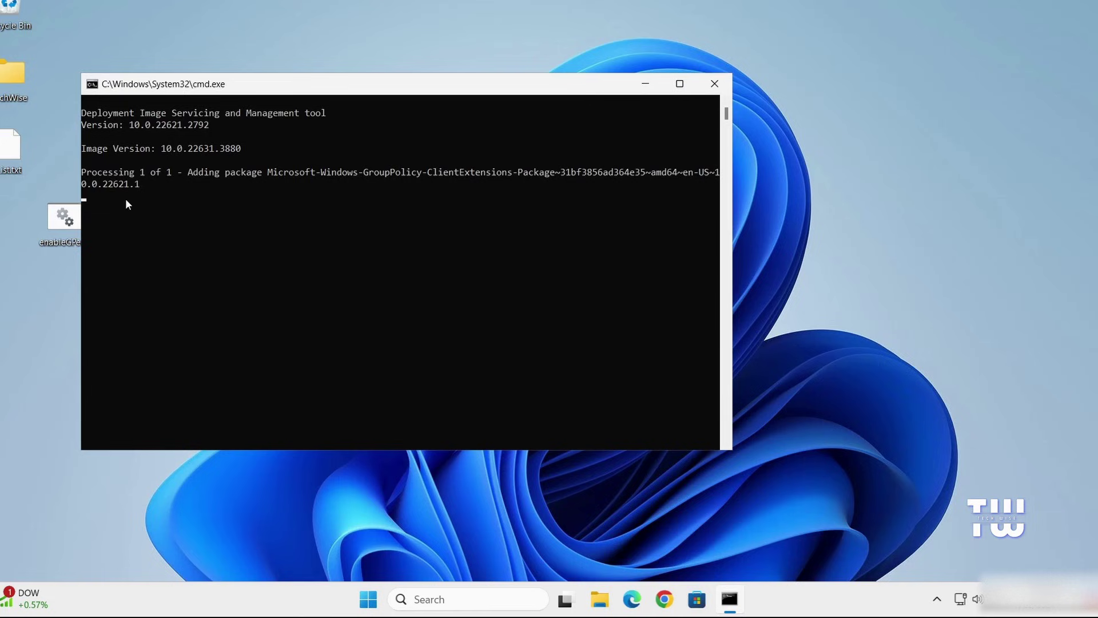
pyautogui.click(714, 82)
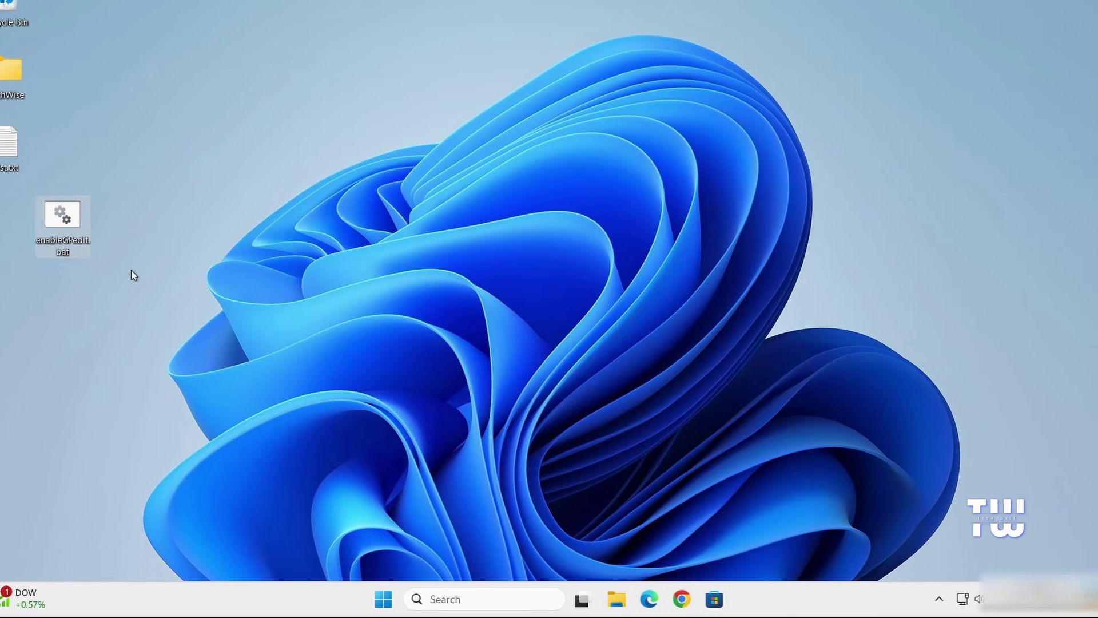
# - Open enableGPedit.bat in Notepad and highlight its script text to review the commands
pyautogui.rightClick(66, 226)
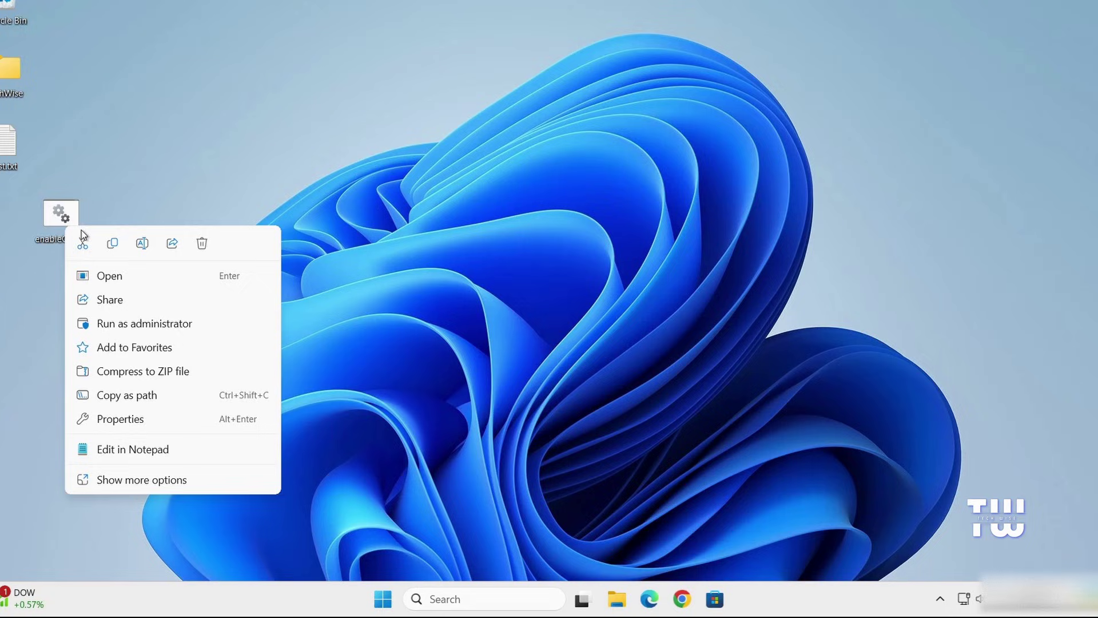
pyautogui.click(133, 447)
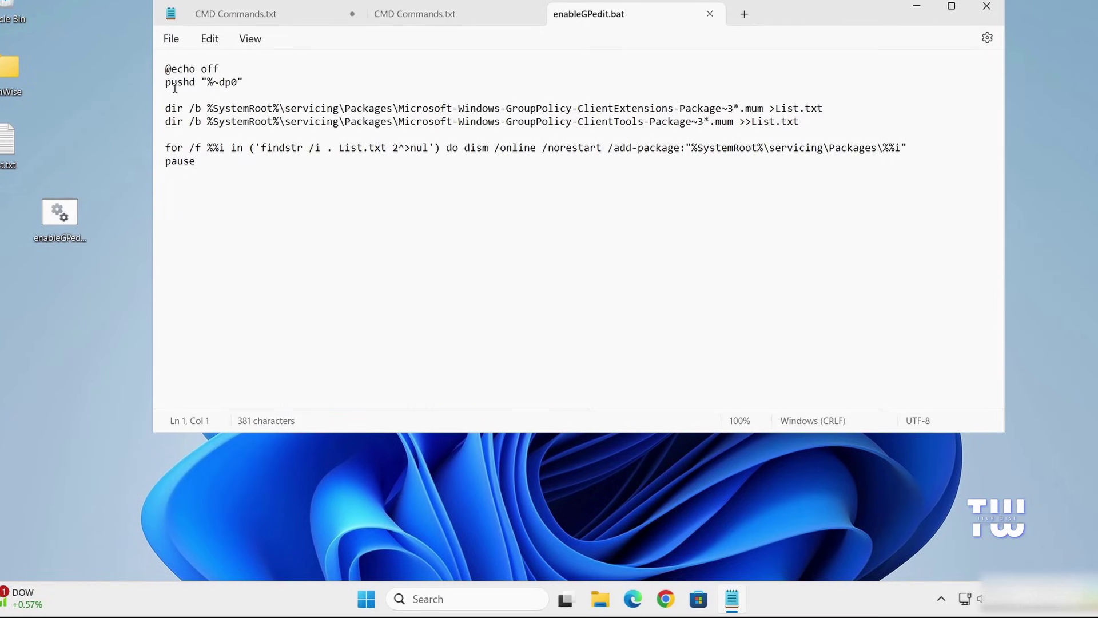
pyautogui.moveTo(165, 69); pyautogui.dragTo(424, 190)
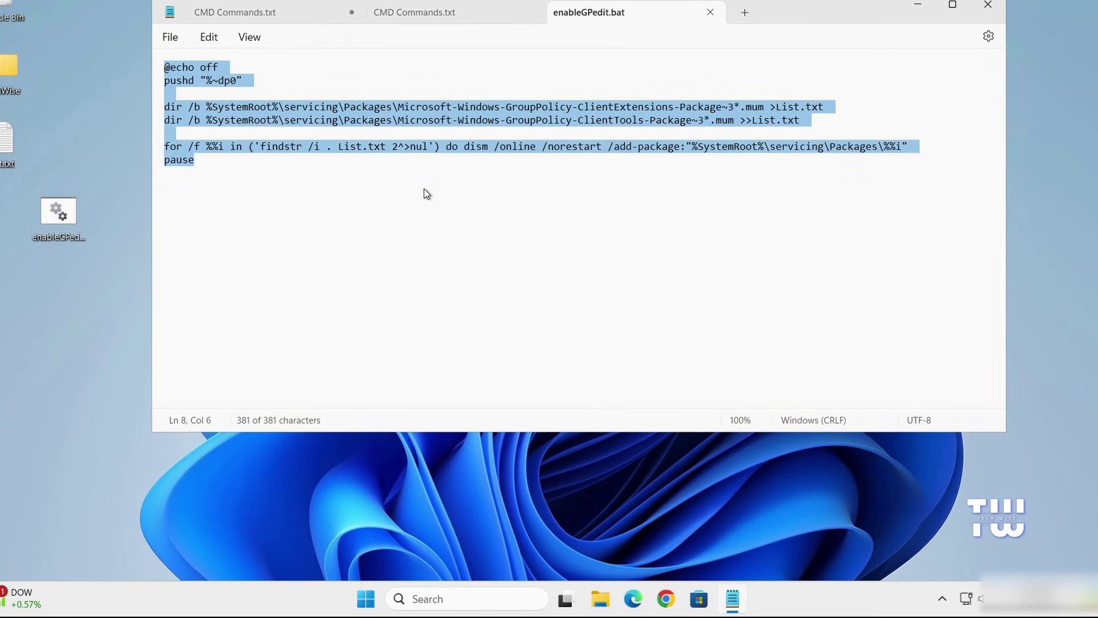
pyautogui.click(428, 232)
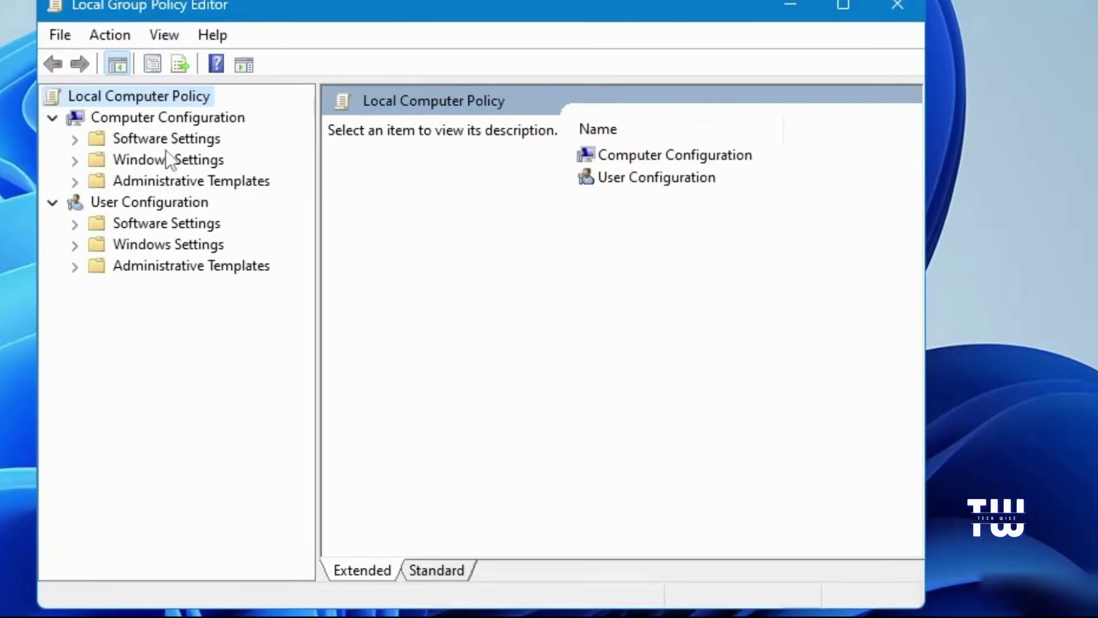
# - Expand Computer Configuration > Administrative Templates and open Windows Components
pyautogui.click(160, 117)
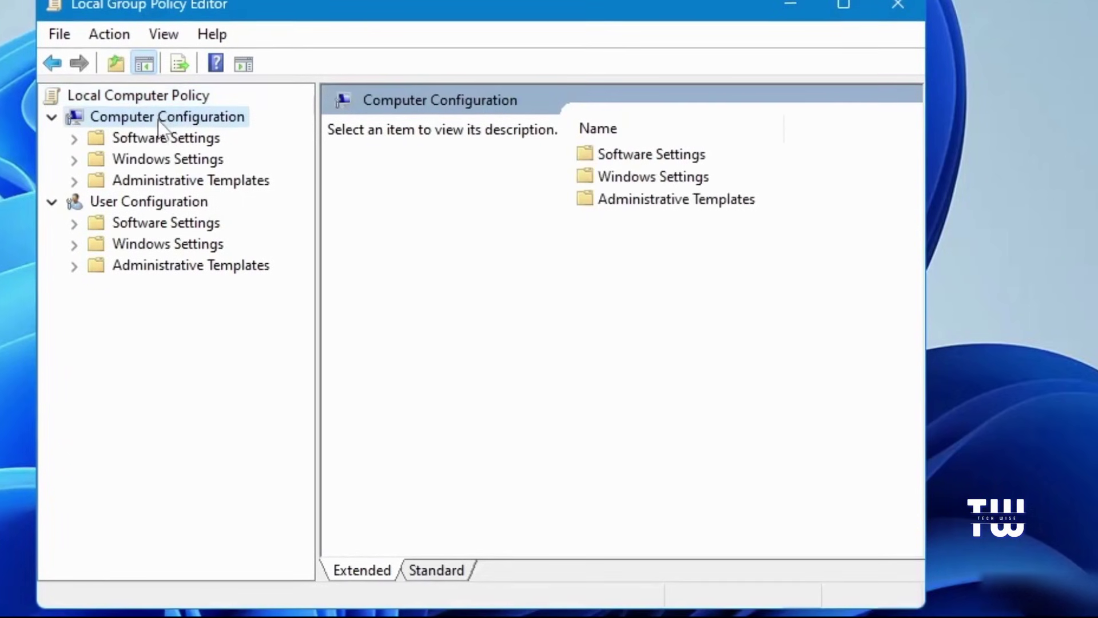
pyautogui.click(170, 180)
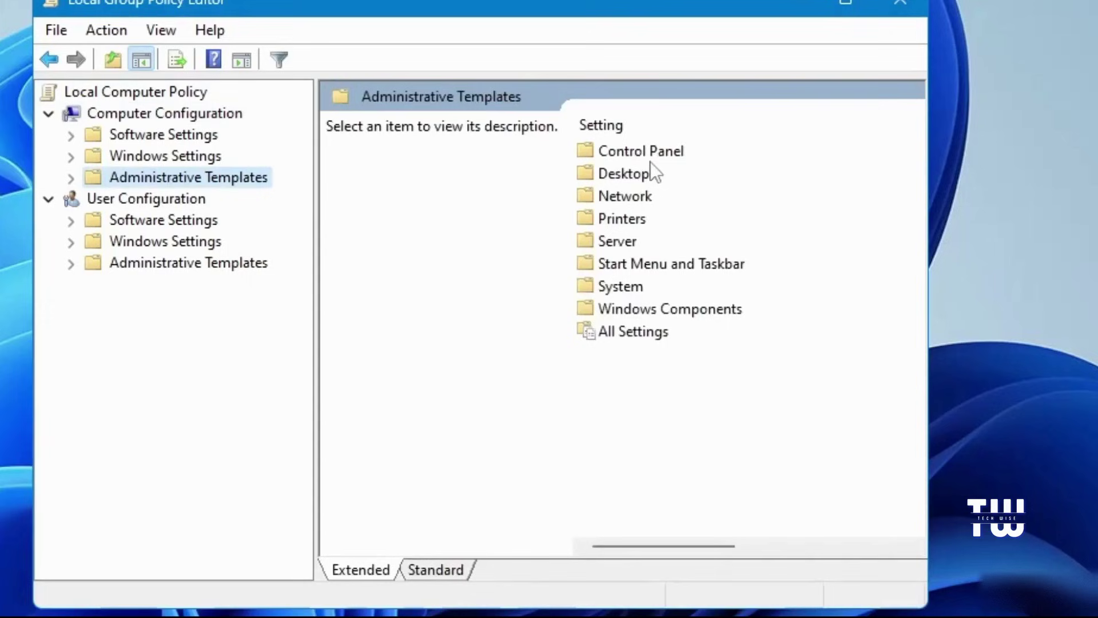
pyautogui.click(653, 309)
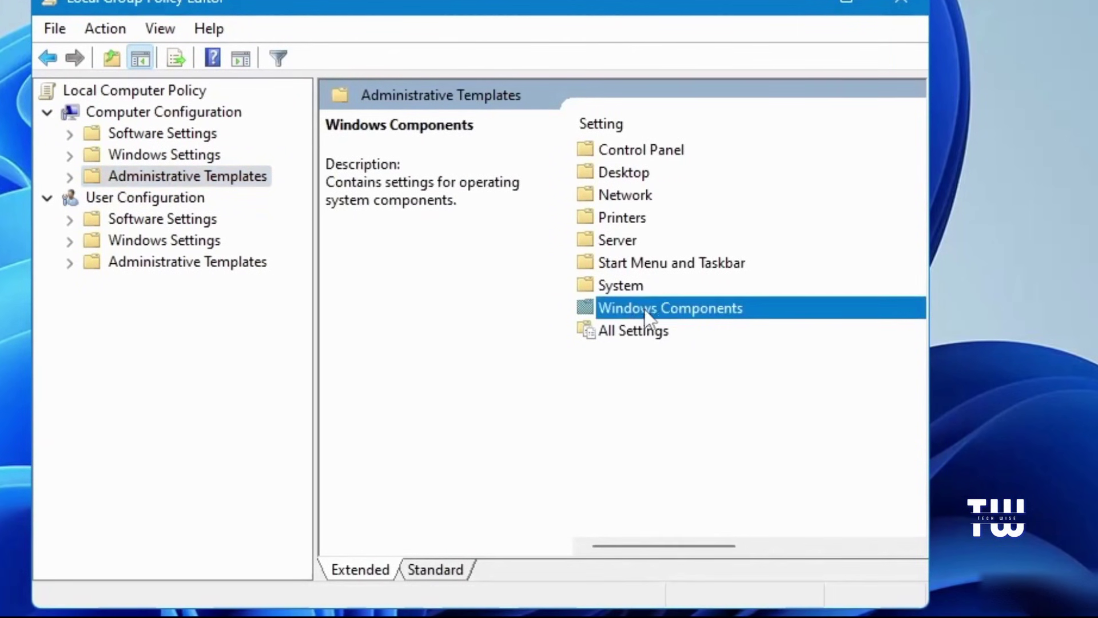
pyautogui.doubleClick(654, 309)
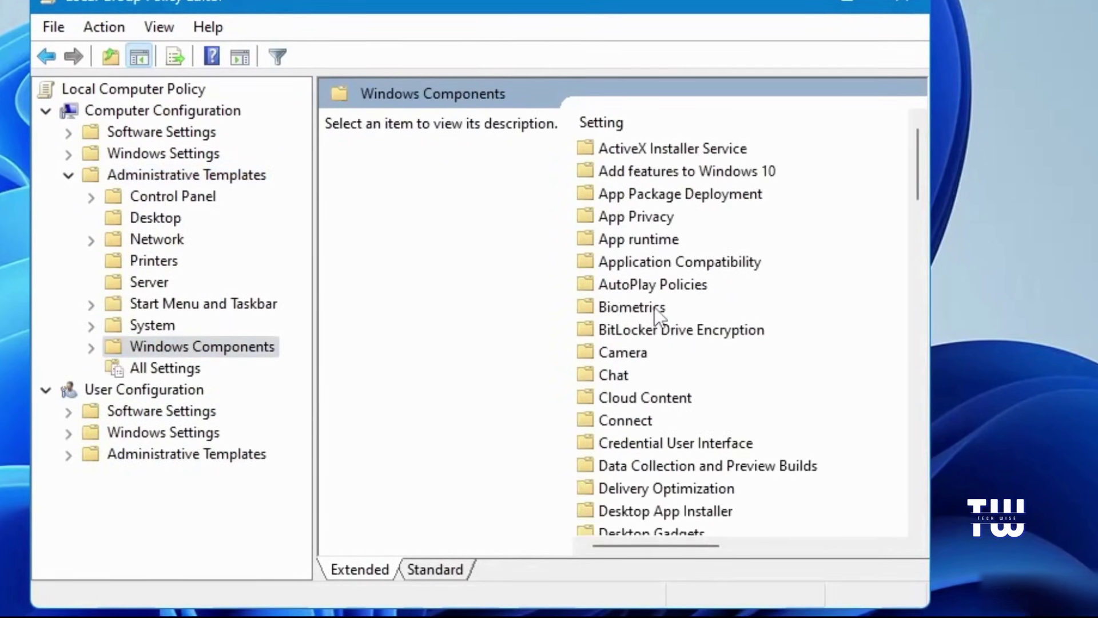
# - Open Windows Security > Virus and threat protection and select 'Hide the Virus and threat protection area'
pyautogui.scroll(-6, 626, 283)
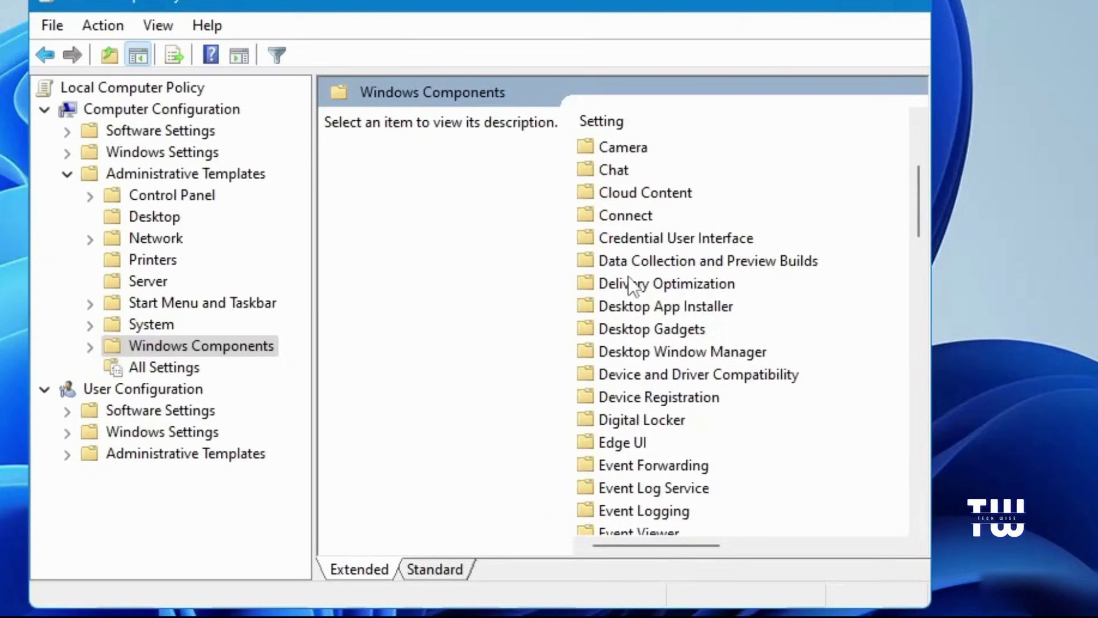
pyautogui.scroll(-20, 630, 286)
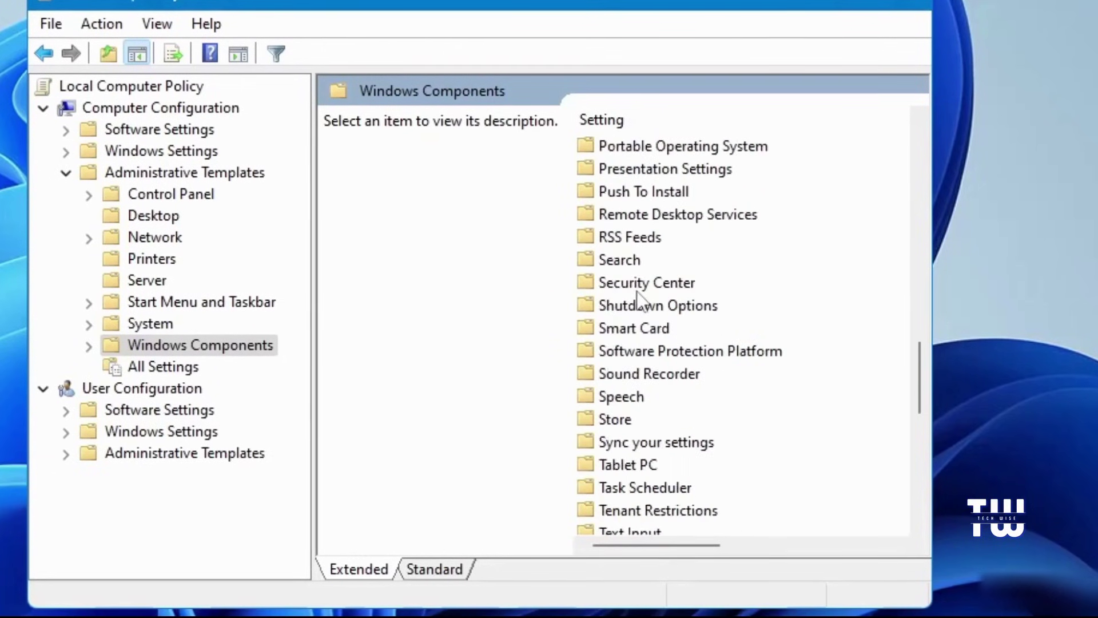
pyautogui.scroll(-1, 639, 294)
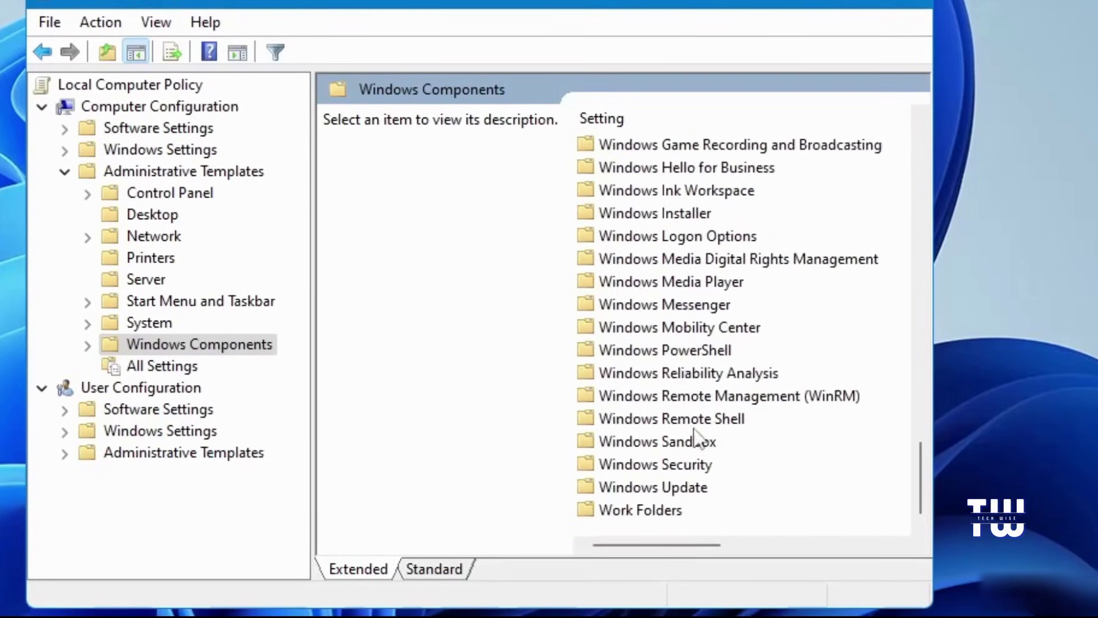
pyautogui.click(675, 467)
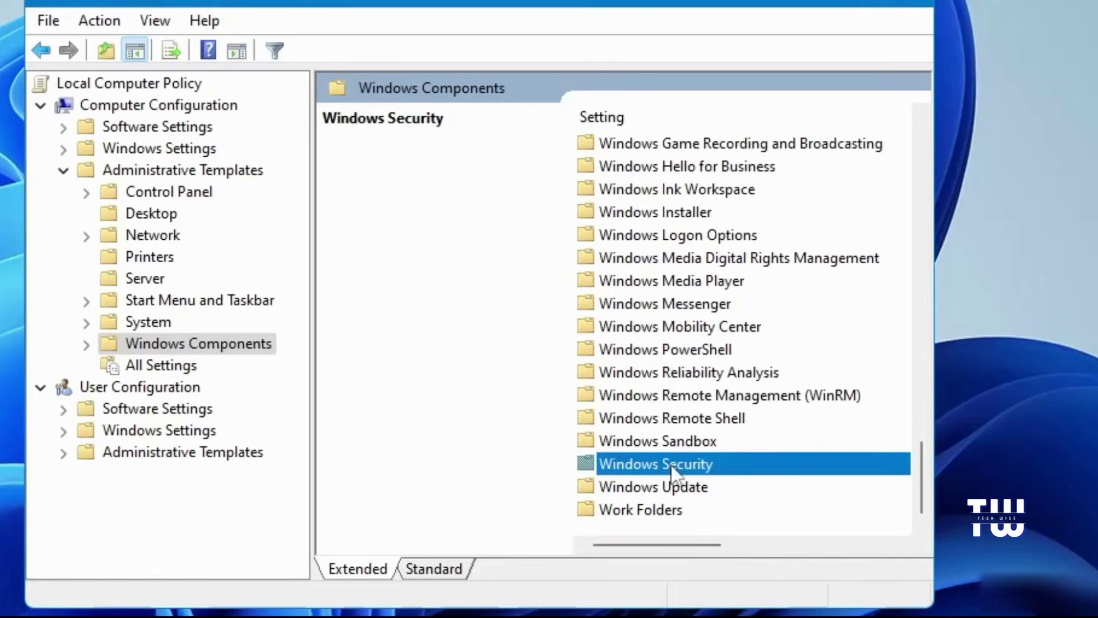
pyautogui.doubleClick(669, 466)
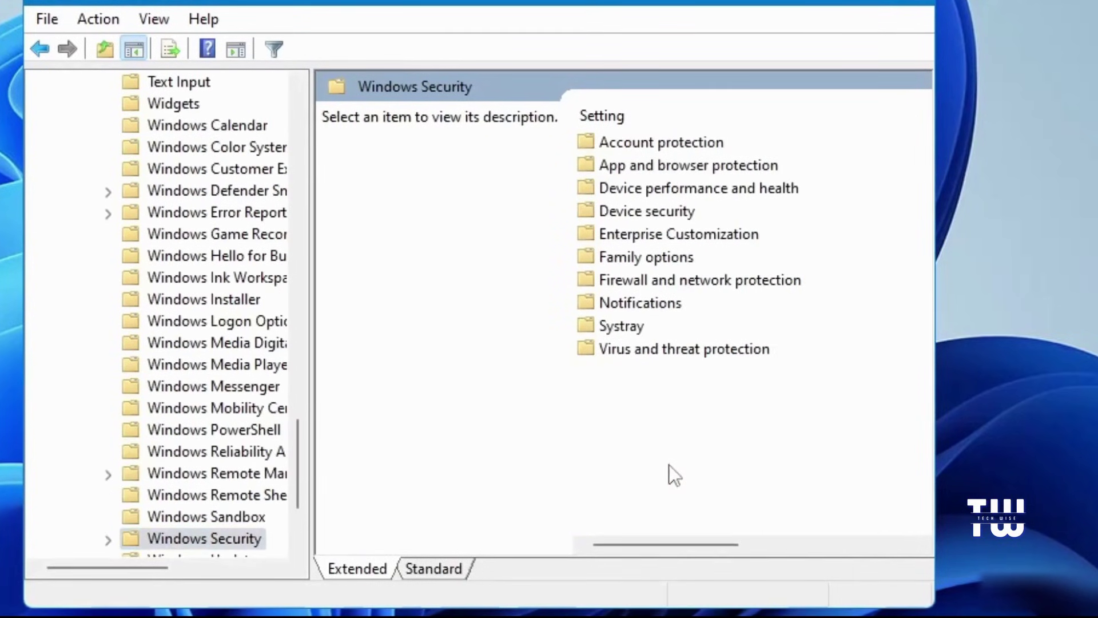
pyautogui.click(663, 349)
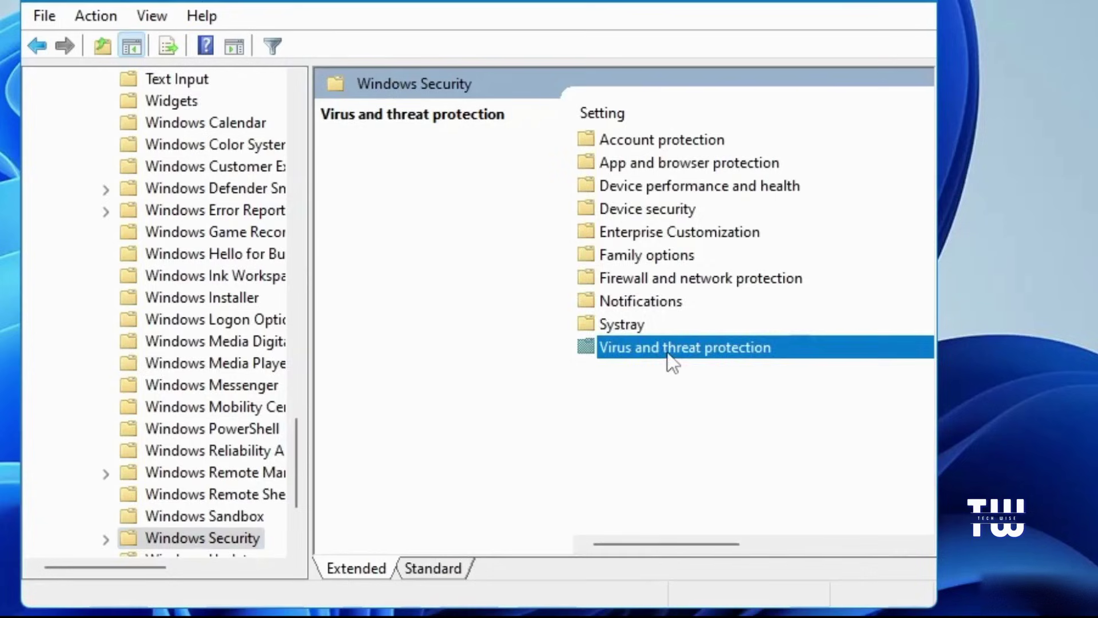
pyautogui.doubleClick(667, 352)
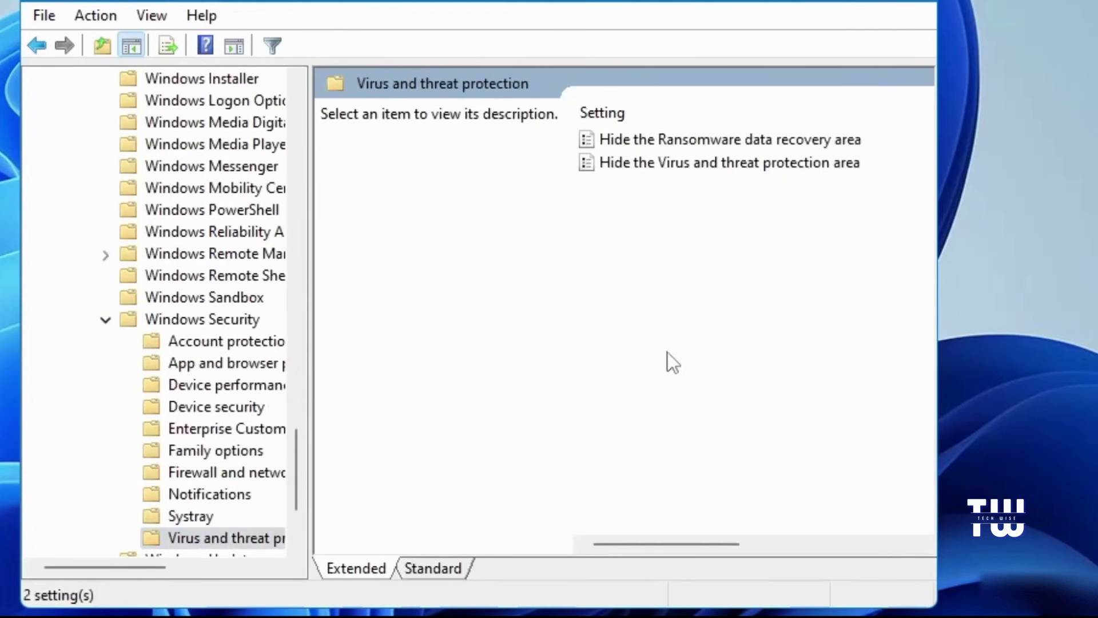
pyautogui.click(664, 165)
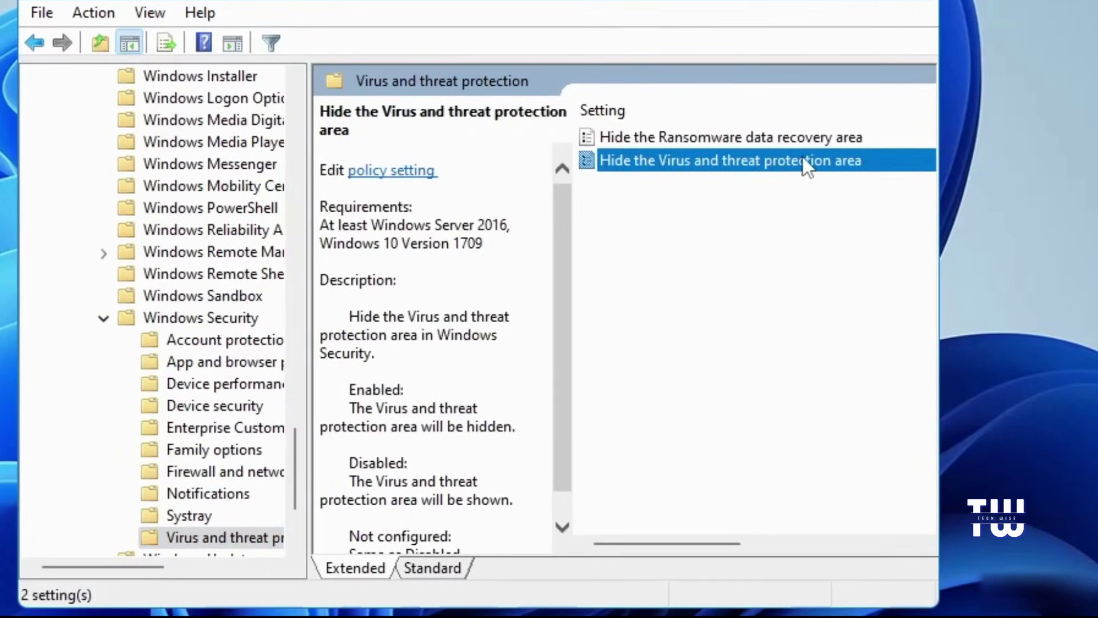
# - Switch the Hide the Virus and threat protection area policy to Not Configured, apply, and exit the editor
pyautogui.doubleClick(756, 166)
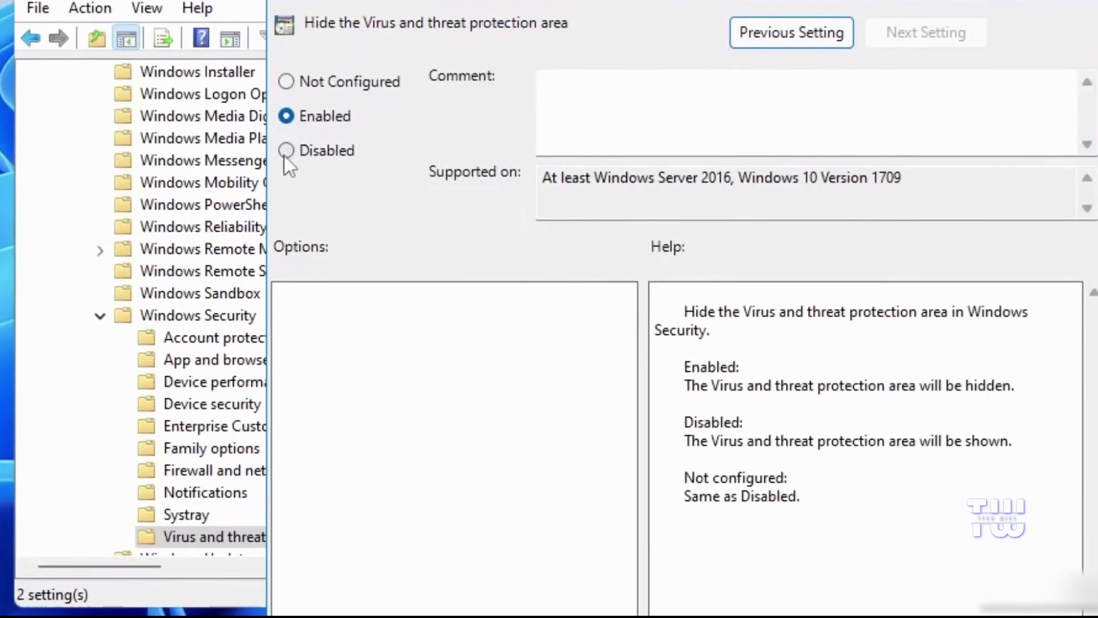
pyautogui.click(286, 82)
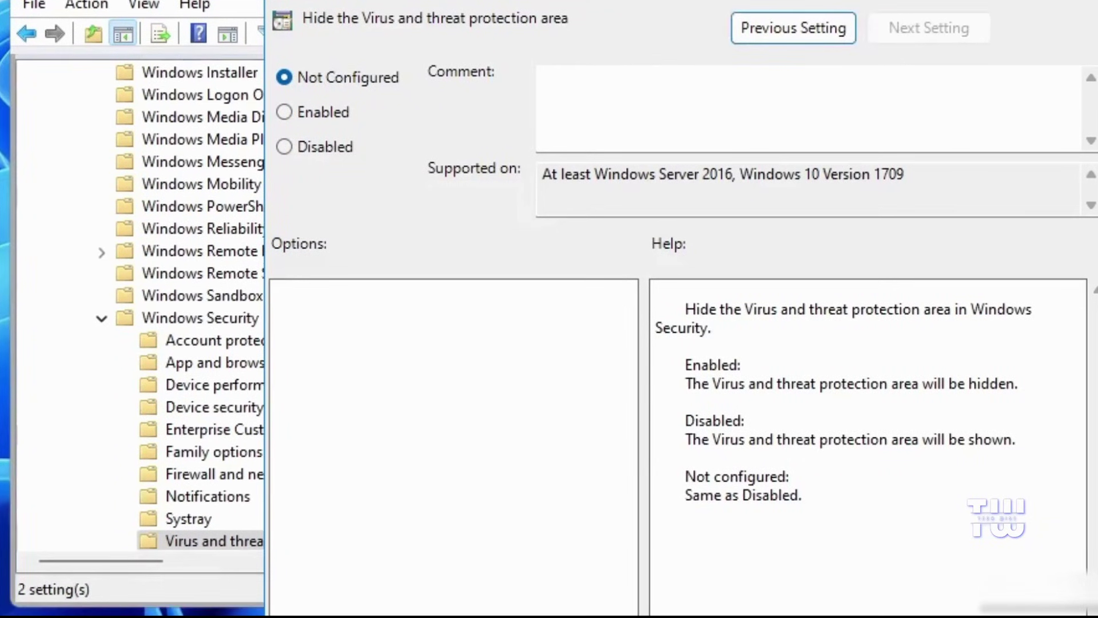
pyautogui.click(850, 602)
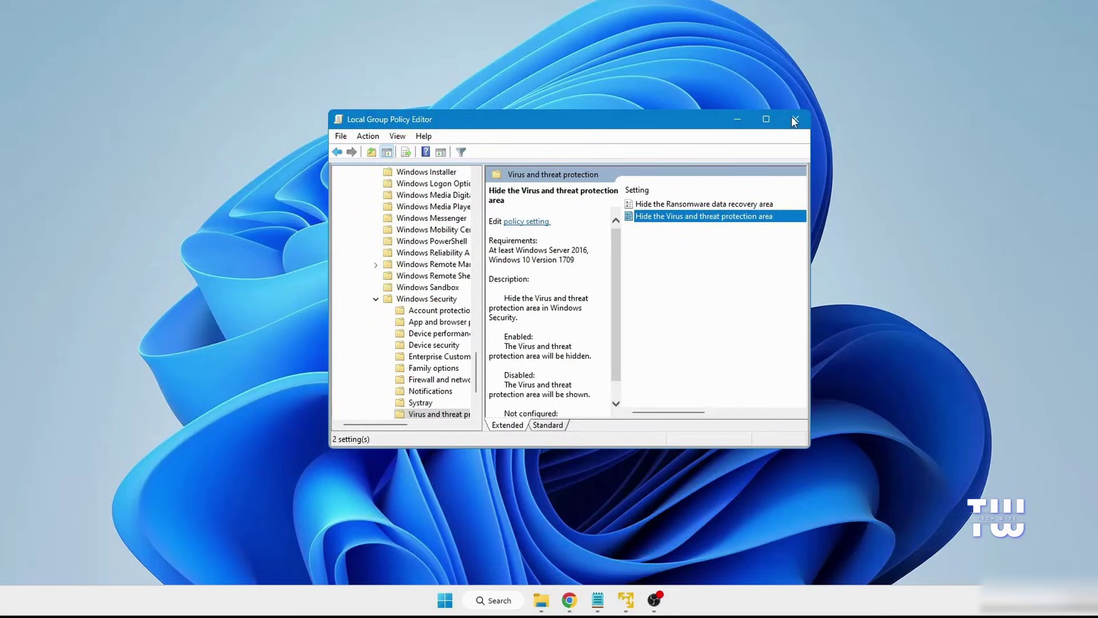
pyautogui.hotkey('alt', 'F4')
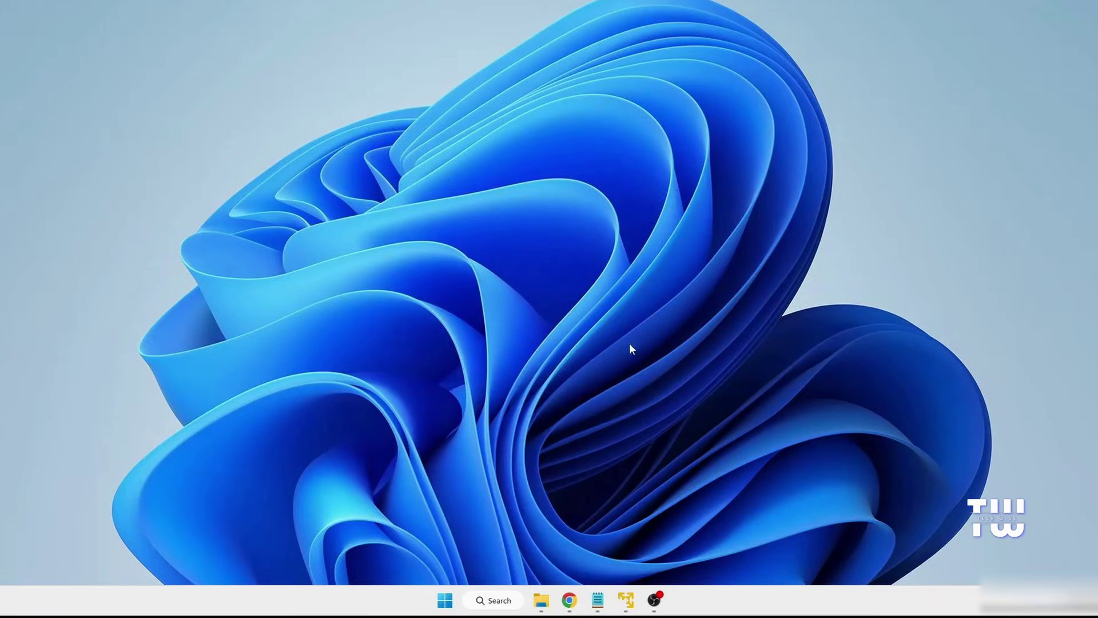
# - Launch Command Prompt as administrator from search and run gpupdate /force
pyautogui.click(517, 601)
pyautogui.write('cmd')
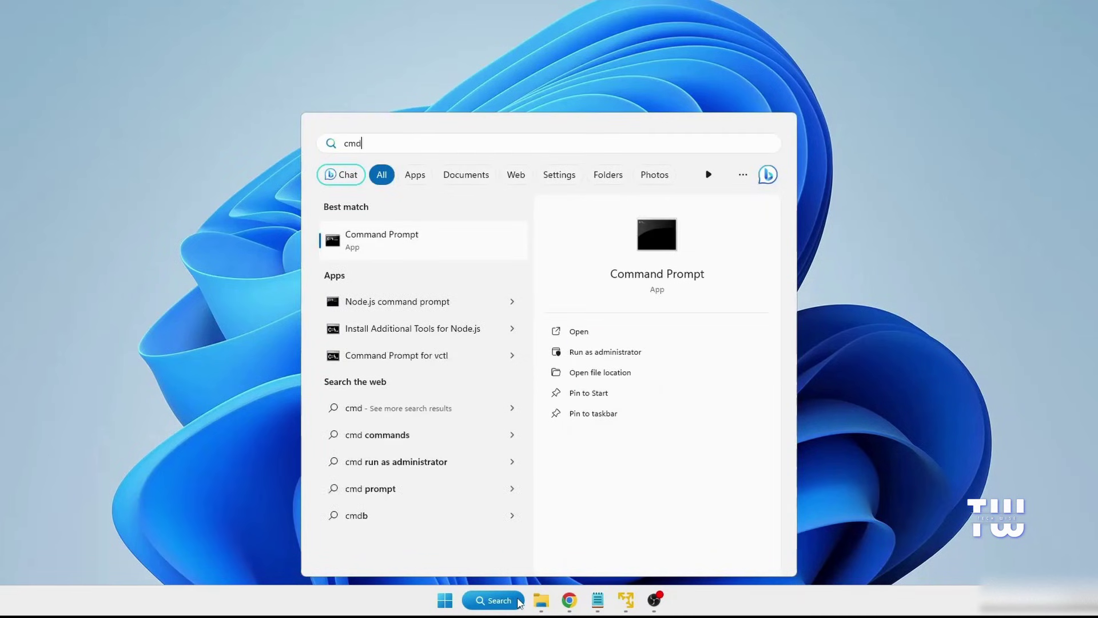
pyautogui.rightClick(416, 236)
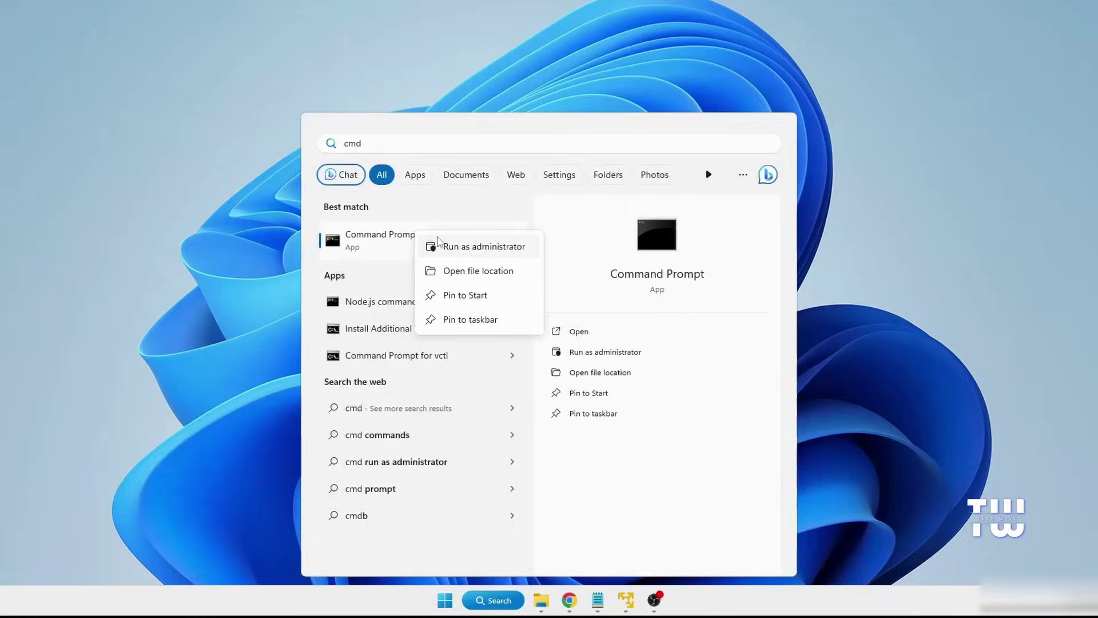
pyautogui.click(457, 247)
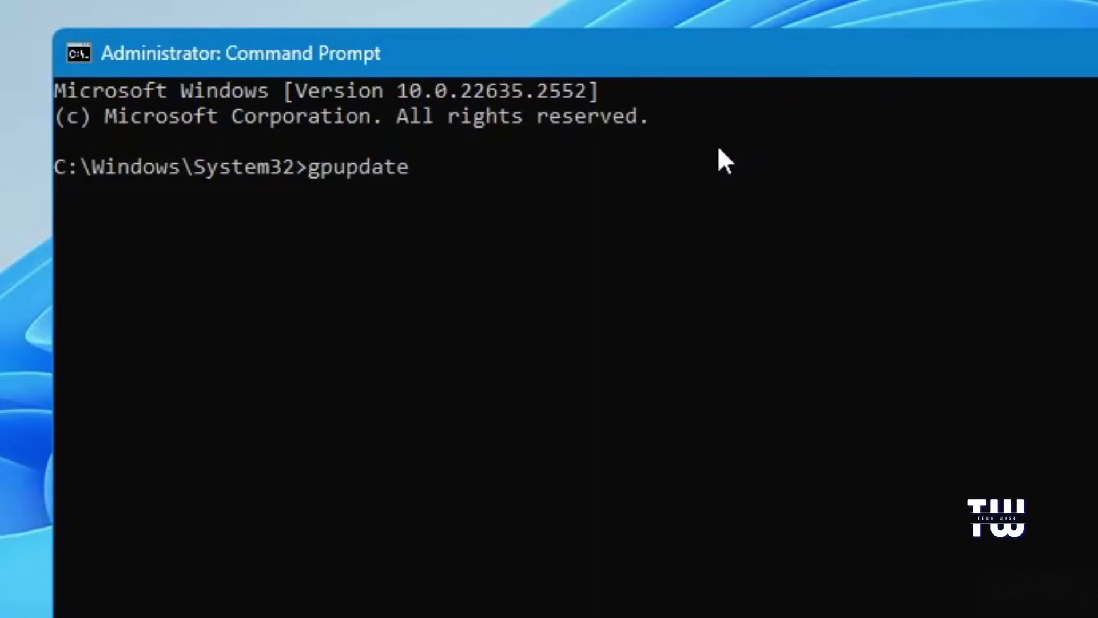
pyautogui.write(' /force')
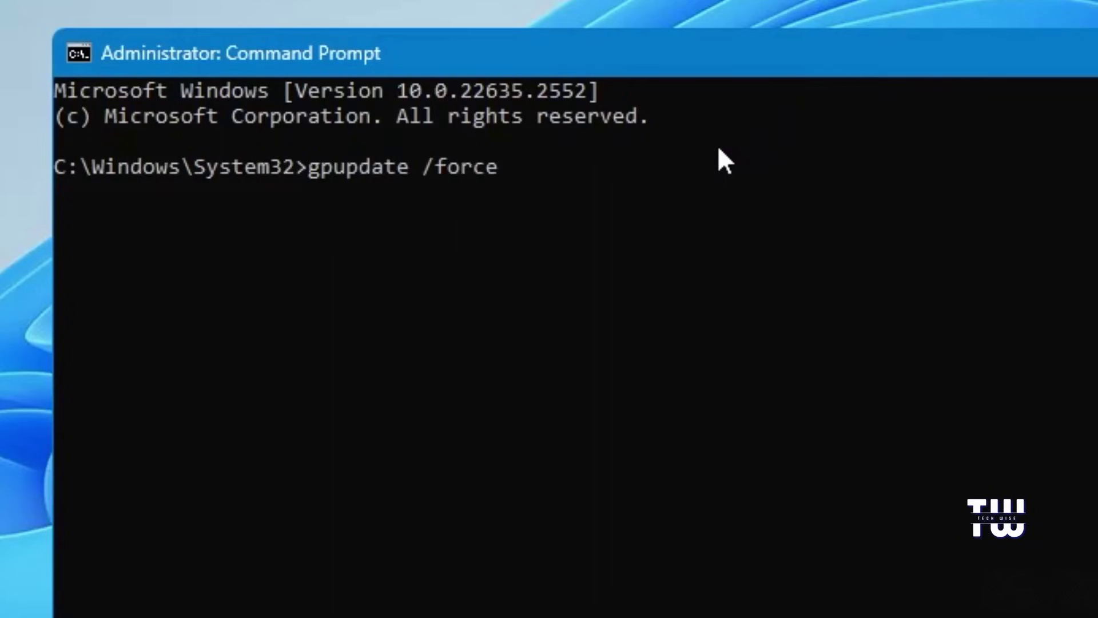
pyautogui.press('Return')
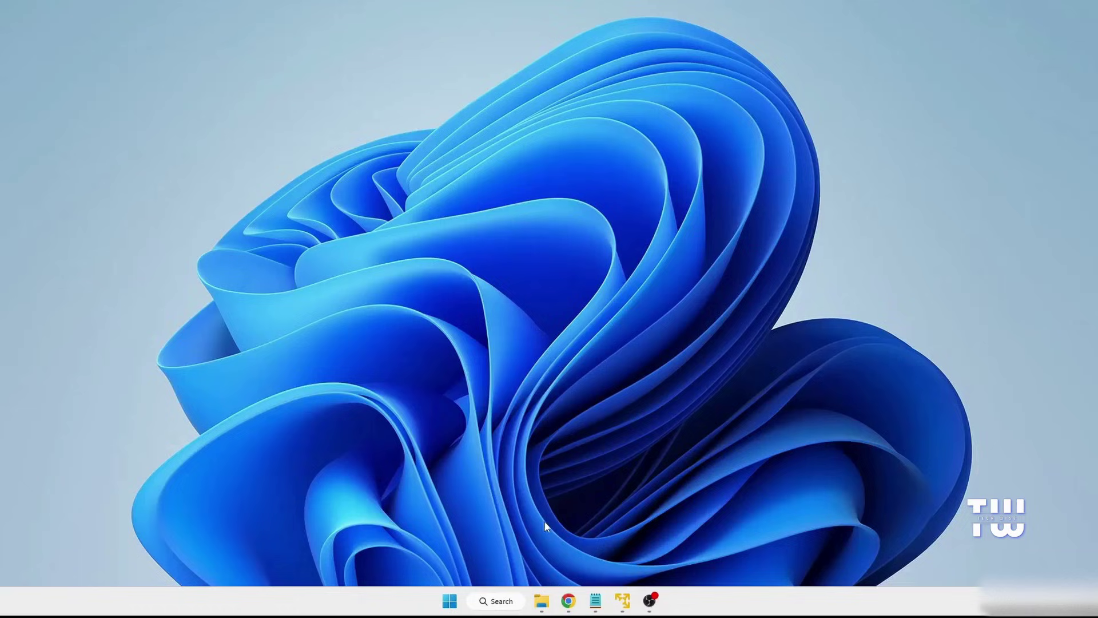
# - Open Virus & threat protection in Windows Security from a 'viru' search
pyautogui.click(505, 600)
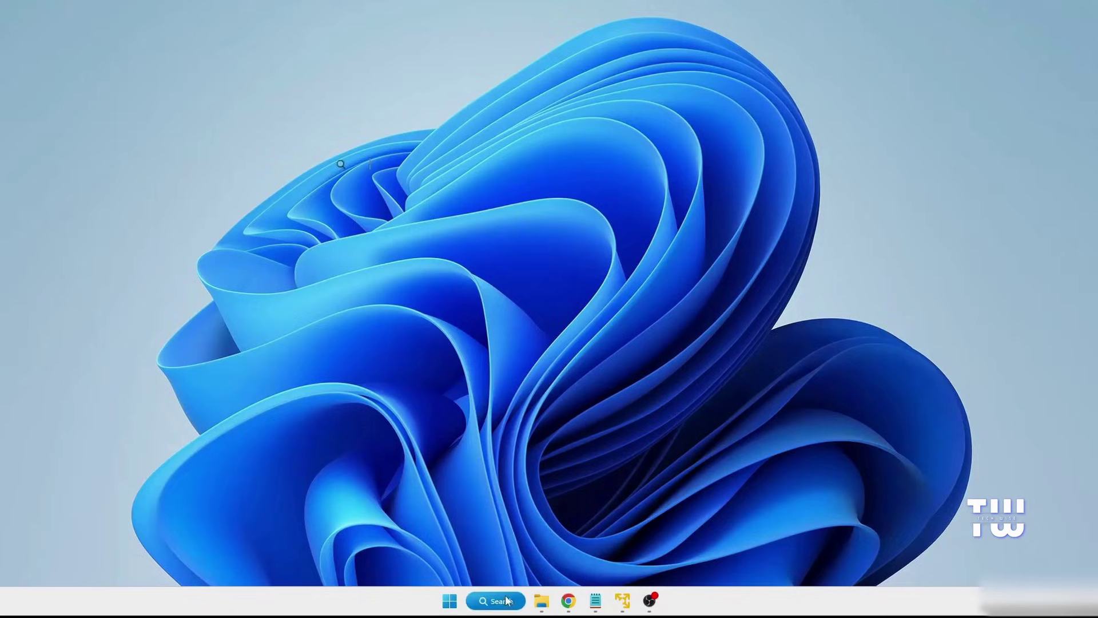
pyautogui.write('virus')
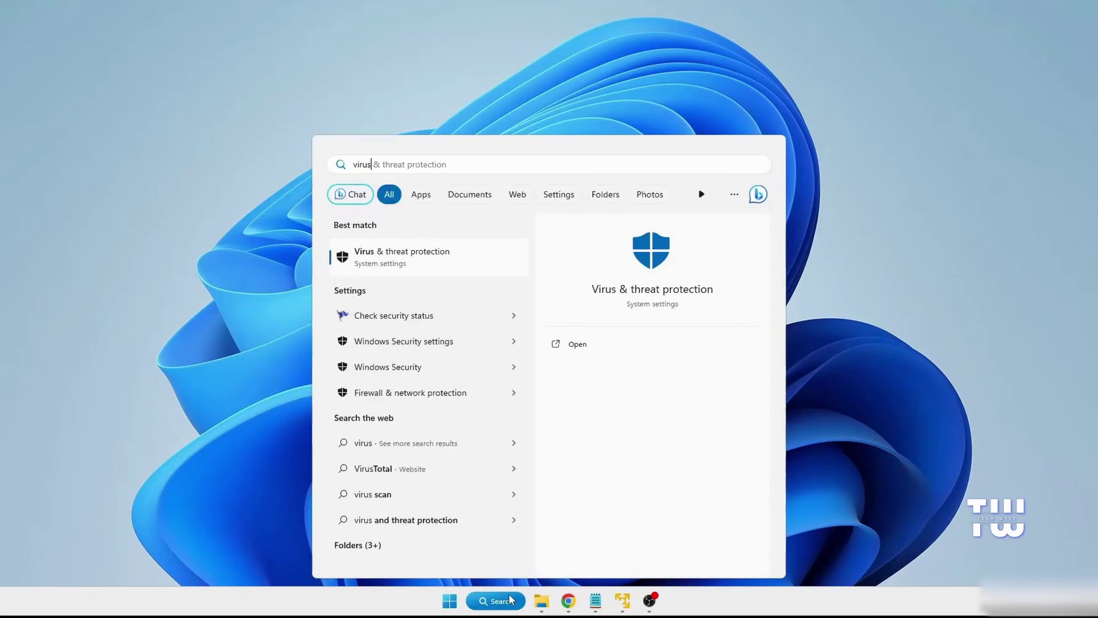
pyautogui.click(442, 265)
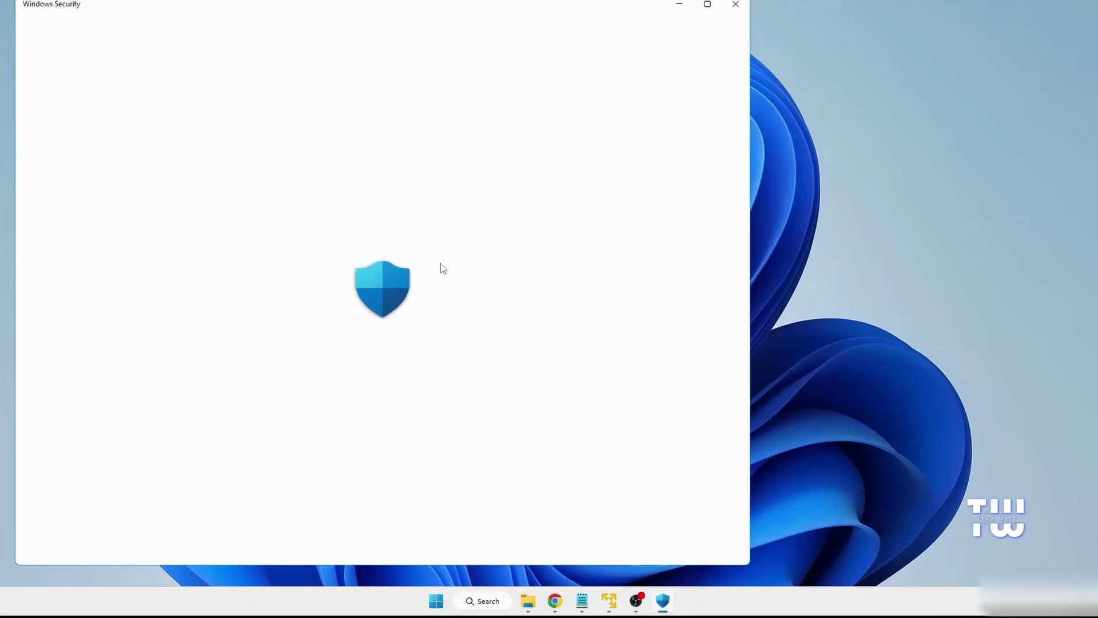
pyautogui.moveTo(468, 15); pyautogui.dragTo(671, 1)
# - On the Virus & threat protection settings page, turn Real-time protection off and back on
pyautogui.click(478, 346)
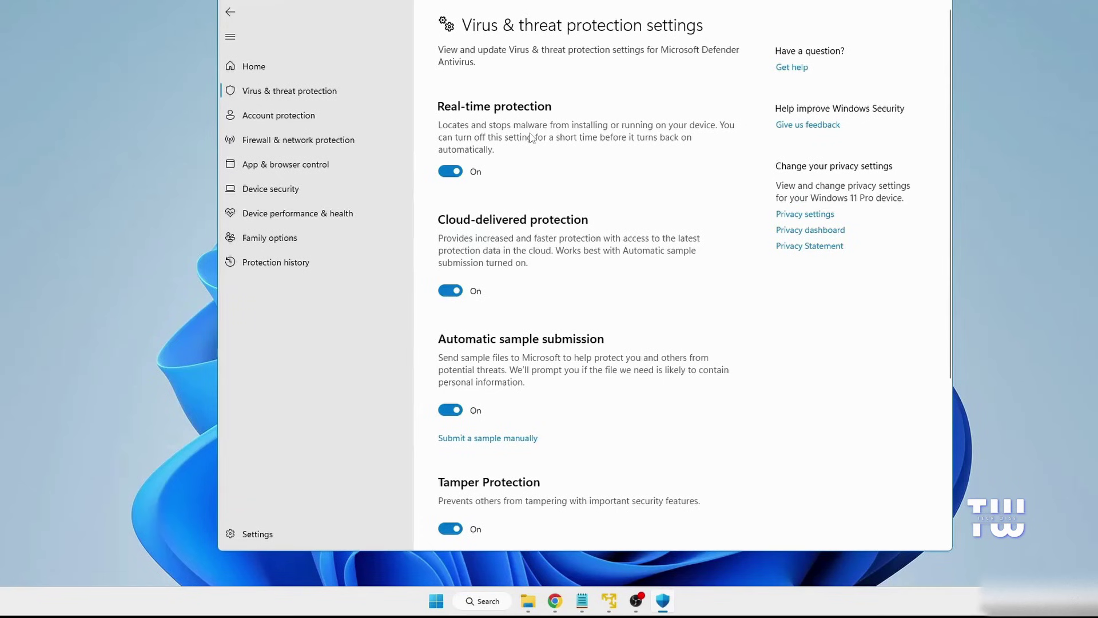
pyautogui.click(461, 172)
pyautogui.click(461, 171)
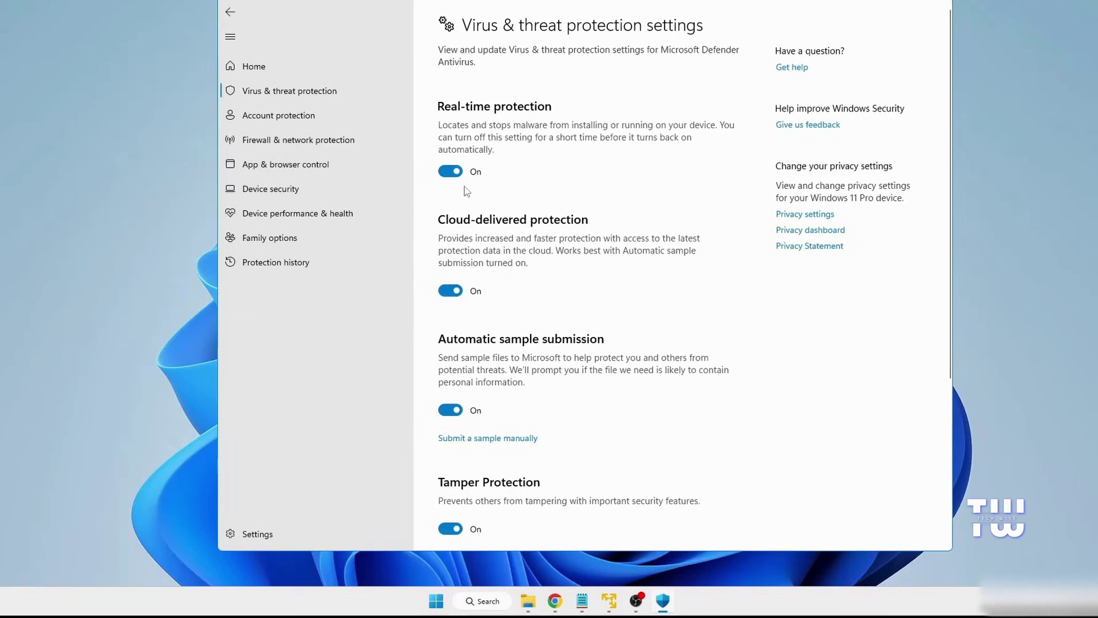